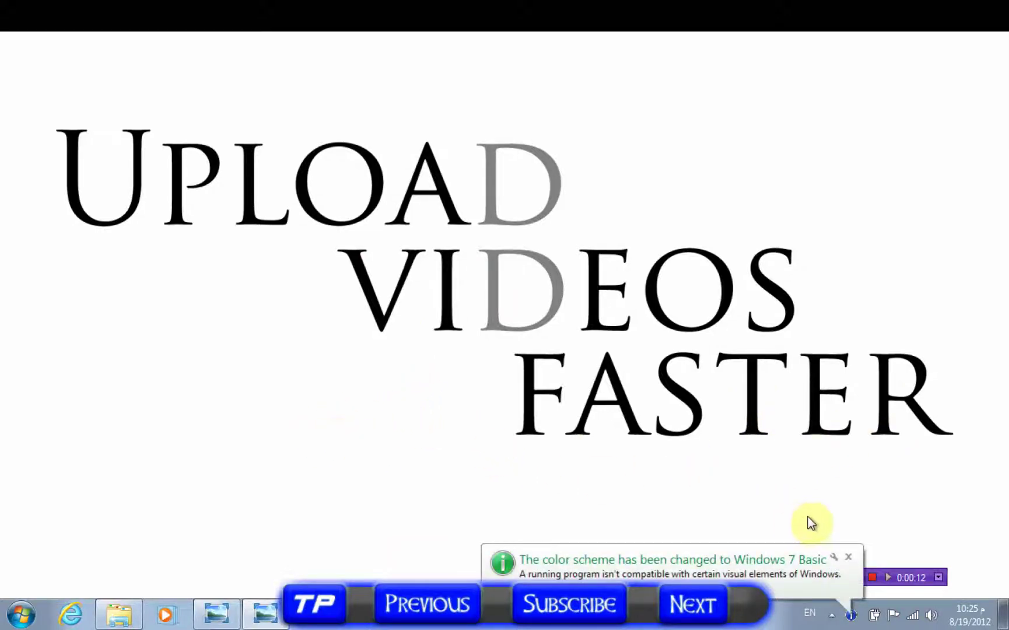
- Dismiss the color scheme notification and bring up the Photo Viewer window menu on the taskbar
{"action": "left_click", "coordinate": [850, 554]}
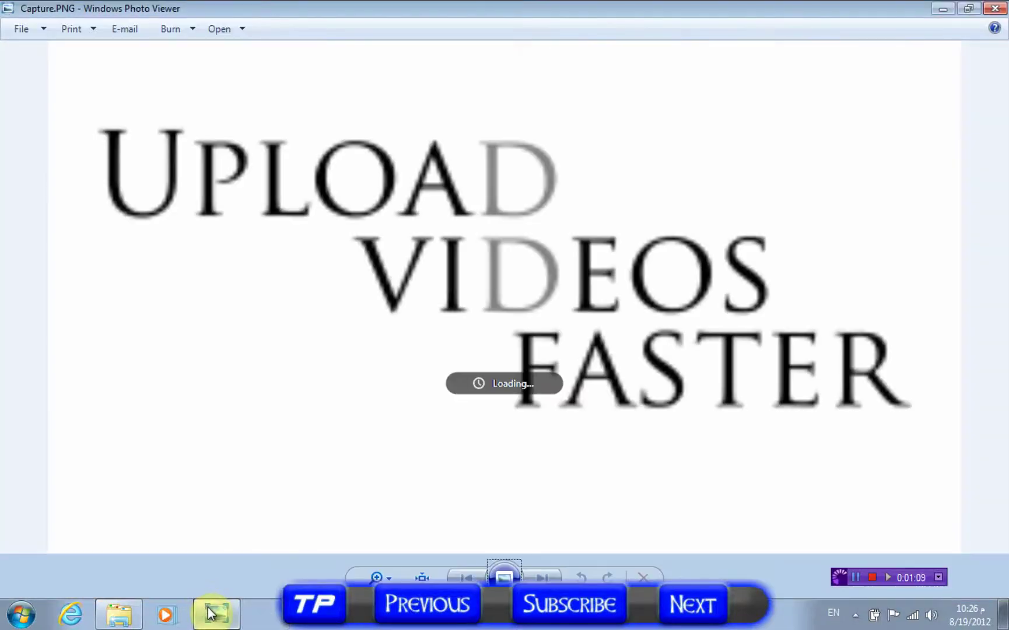
{"action": "right_click", "coordinate": [218, 617]}
- Close Photo Viewer and open the iWisoft Free Video Converter folder under data2 (E:) > upload]
{"action": "left_click", "coordinate": [221, 588]}
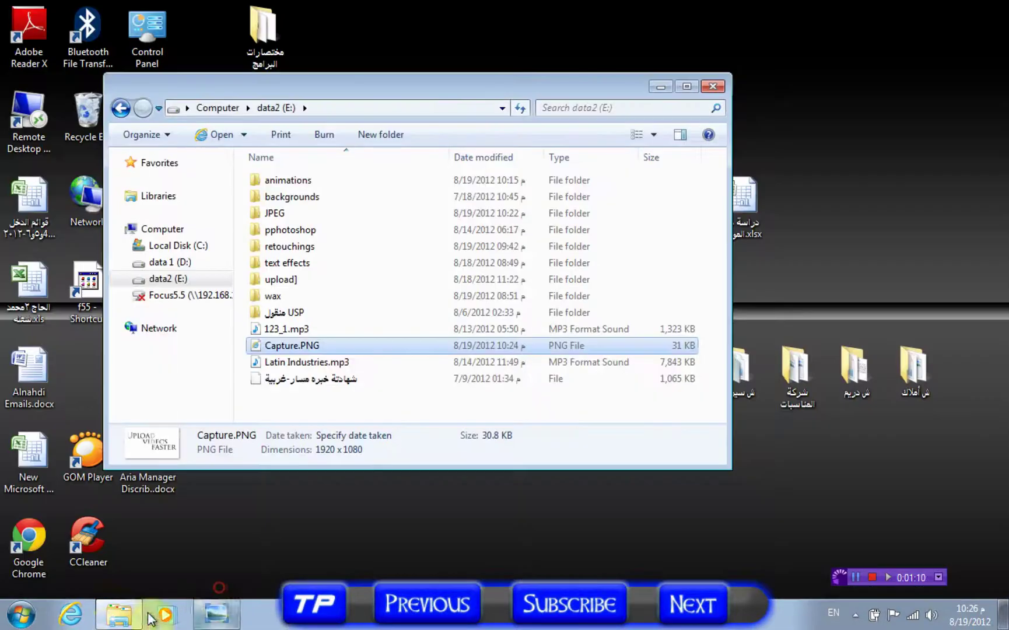
{"action": "left_click", "coordinate": [181, 280]}
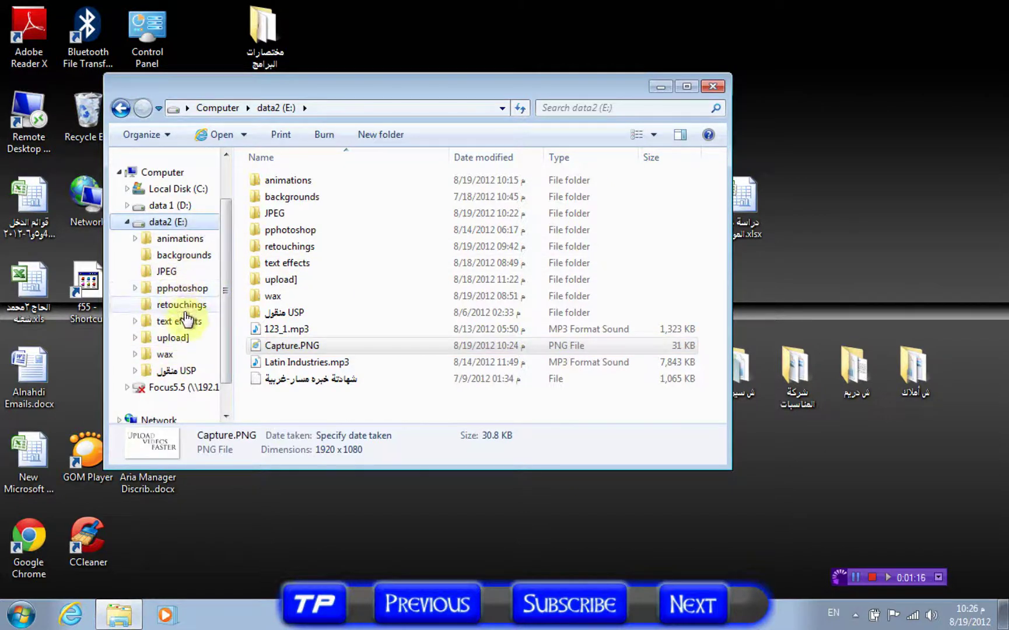
{"action": "left_click", "coordinate": [173, 336]}
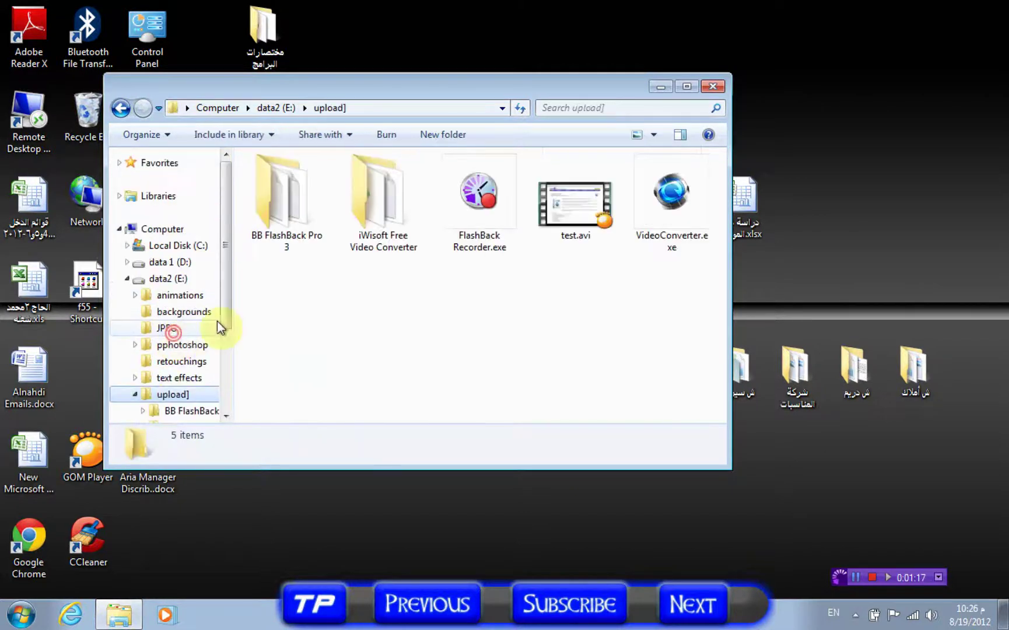
{"action": "left_click", "coordinate": [683, 236]}
{"action": "double_click", "coordinate": [392, 225]}
- Launch Google Chrome from its desktop icon
{"action": "scroll", "coordinate": [303, 263], "scroll_direction": "down", "scroll_amount": 5}
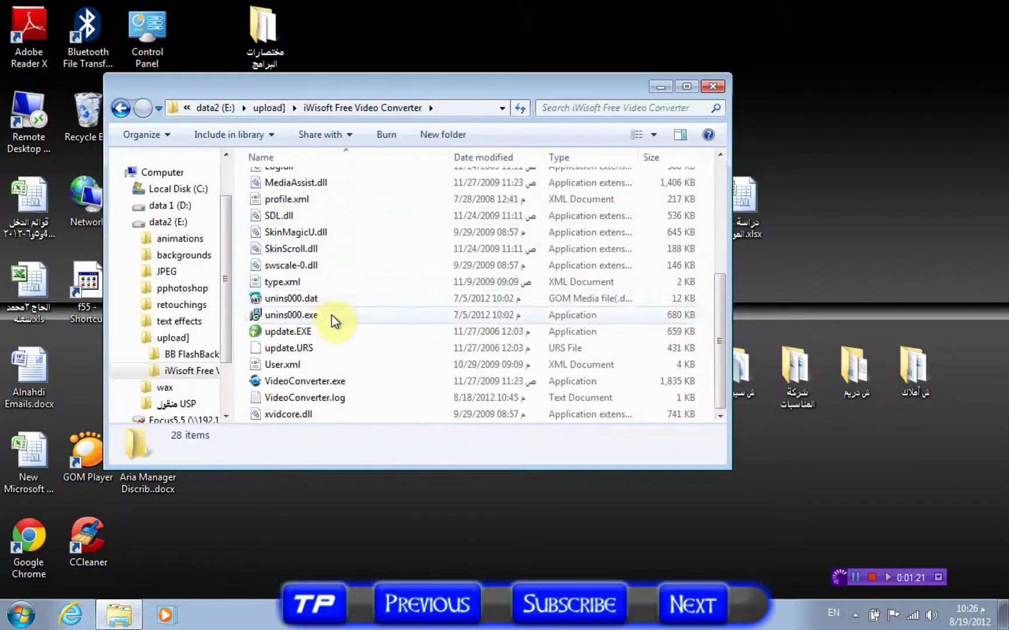
{"action": "left_click", "coordinate": [202, 524]}
{"action": "double_click", "coordinate": [30, 540]}
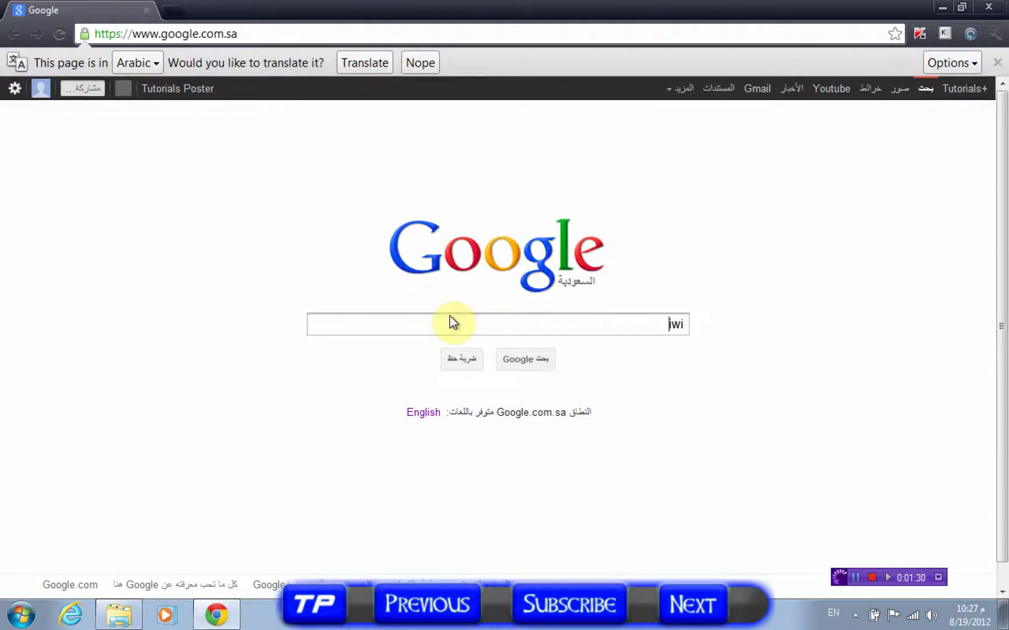
- Search Google for 'iwisoft' and open the Free Video Converter product page
{"action": "type", "text": "iwisoft"}
{"action": "key", "text": "Return"}
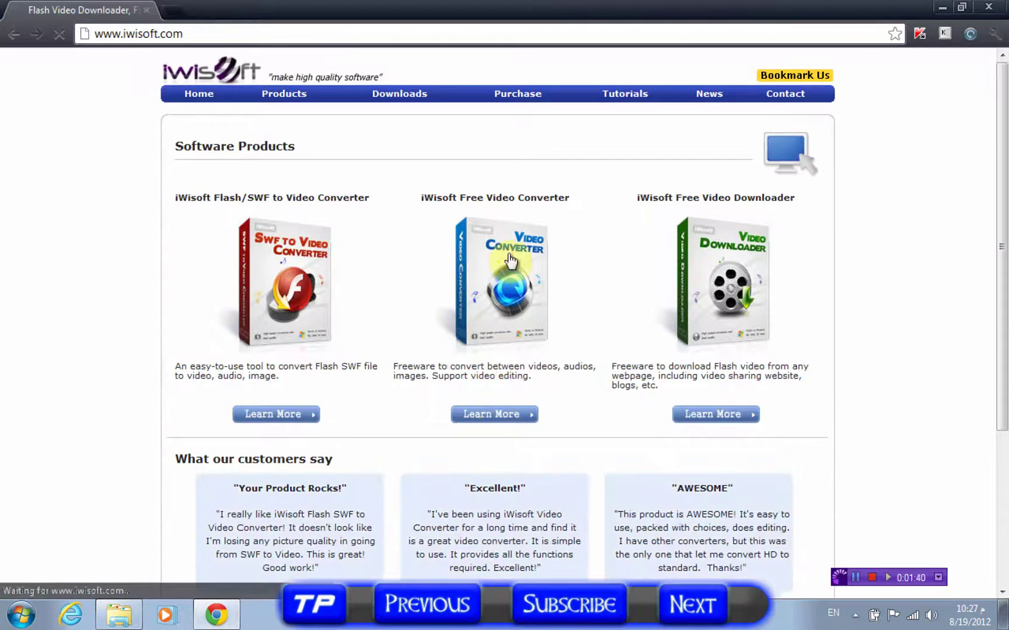
{"action": "left_click", "coordinate": [510, 261]}
{"action": "mouse_move", "coordinate": [269, 33]}
{"action": "left_mouse_down"}
{"action": "mouse_move", "coordinate": [143, 34]}
{"action": "mouse_move", "coordinate": [266, 29]}
{"action": "left_mouse_up"}
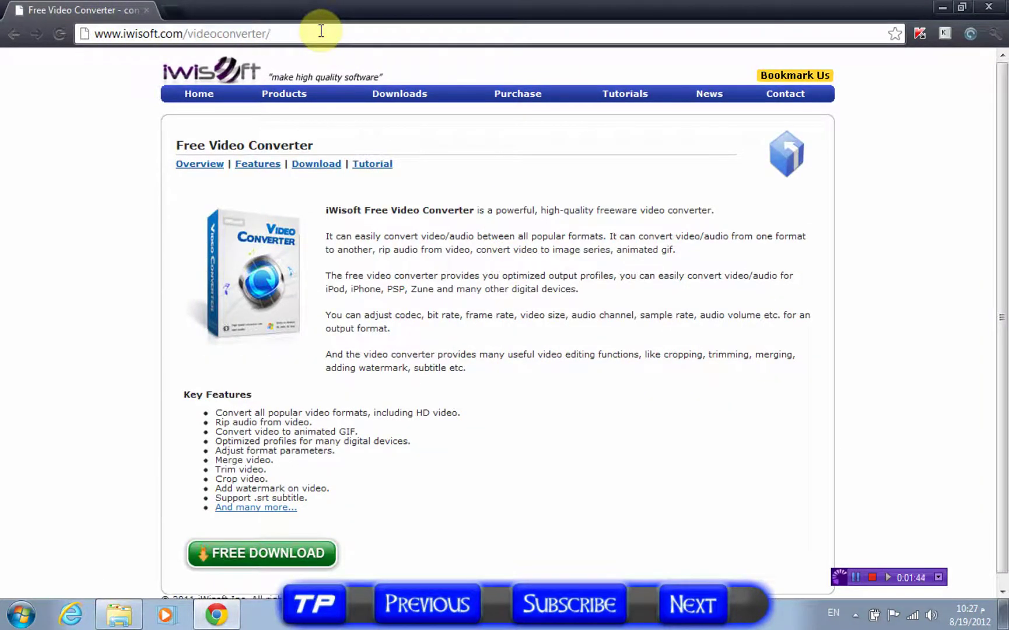
{"action": "left_click_drag", "start_coordinate": [288, 33], "coordinate": [30, 33]}
{"action": "left_click", "coordinate": [292, 34]}
- On the download page, start the videoconverter.exe download and then cancel it
{"action": "scroll", "coordinate": [373, 373], "scroll_direction": "down", "scroll_amount": 1}
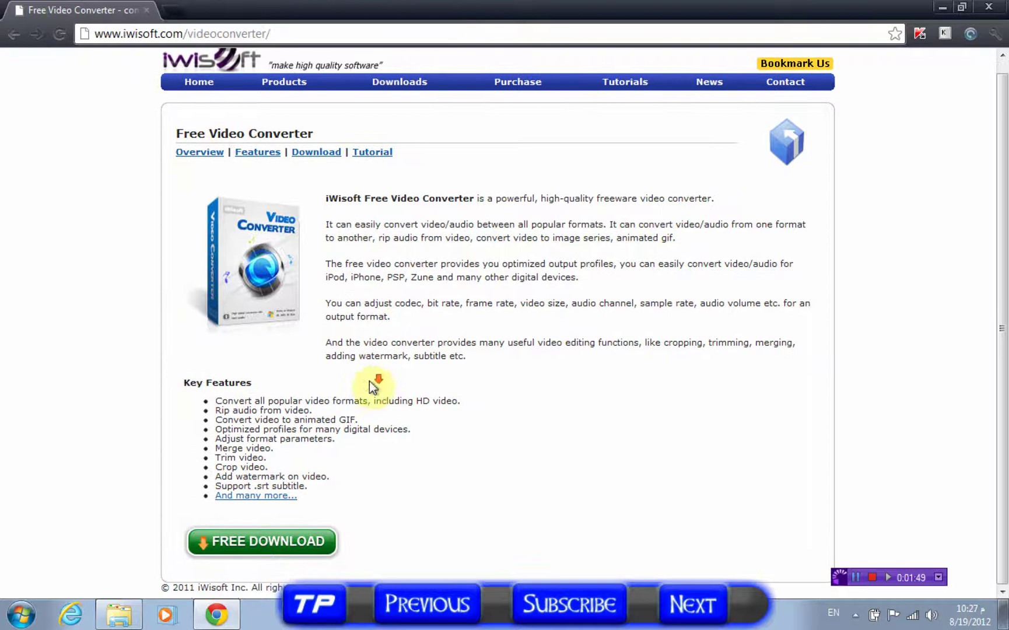
{"action": "left_click", "coordinate": [265, 536]}
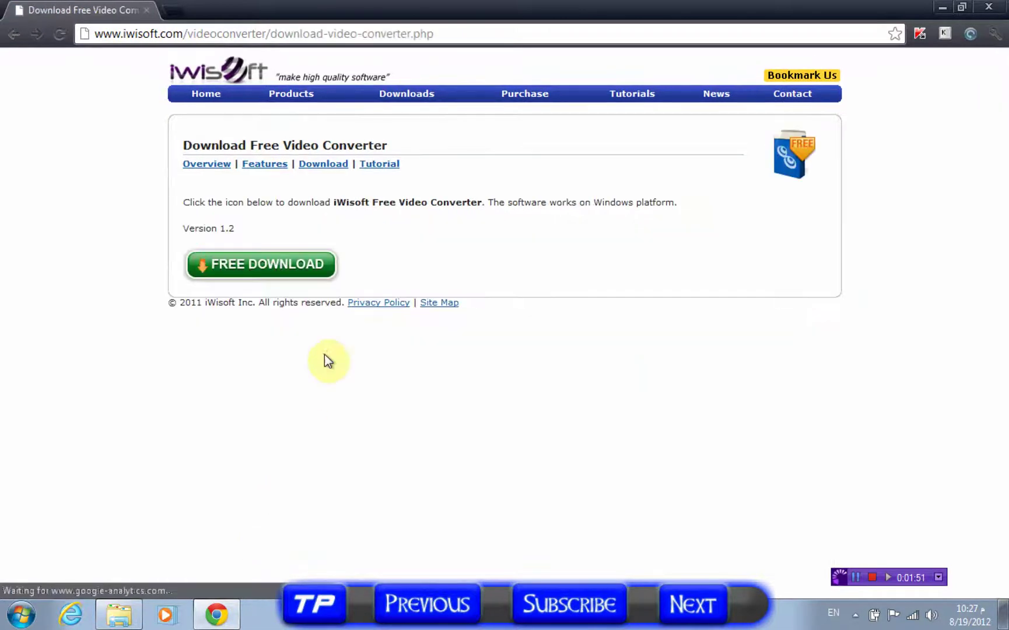
{"action": "left_click", "coordinate": [254, 265]}
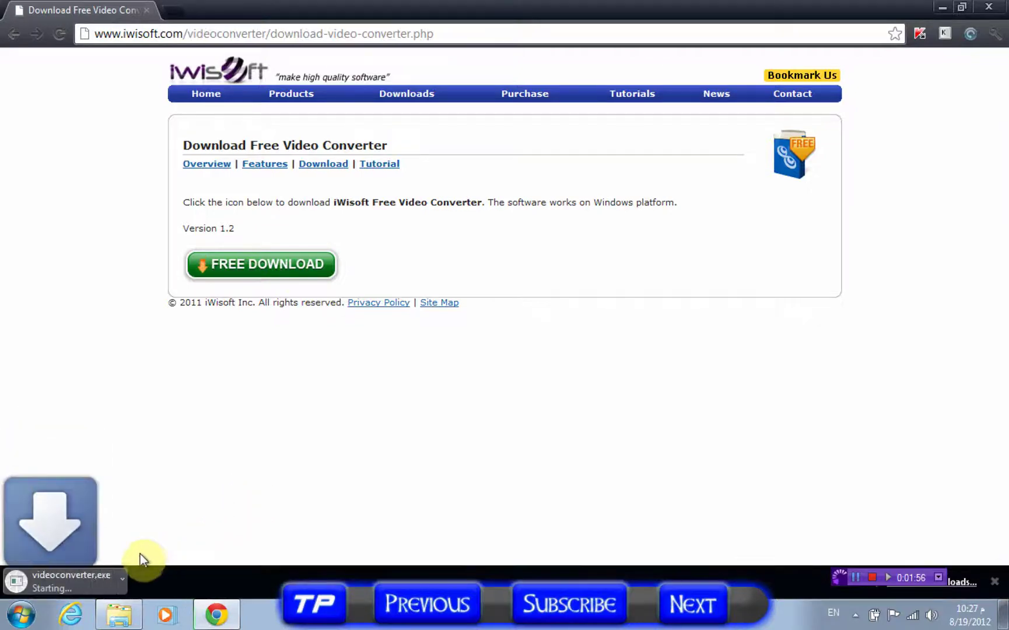
{"action": "left_click", "coordinate": [154, 579]}
{"action": "left_click", "coordinate": [167, 560]}
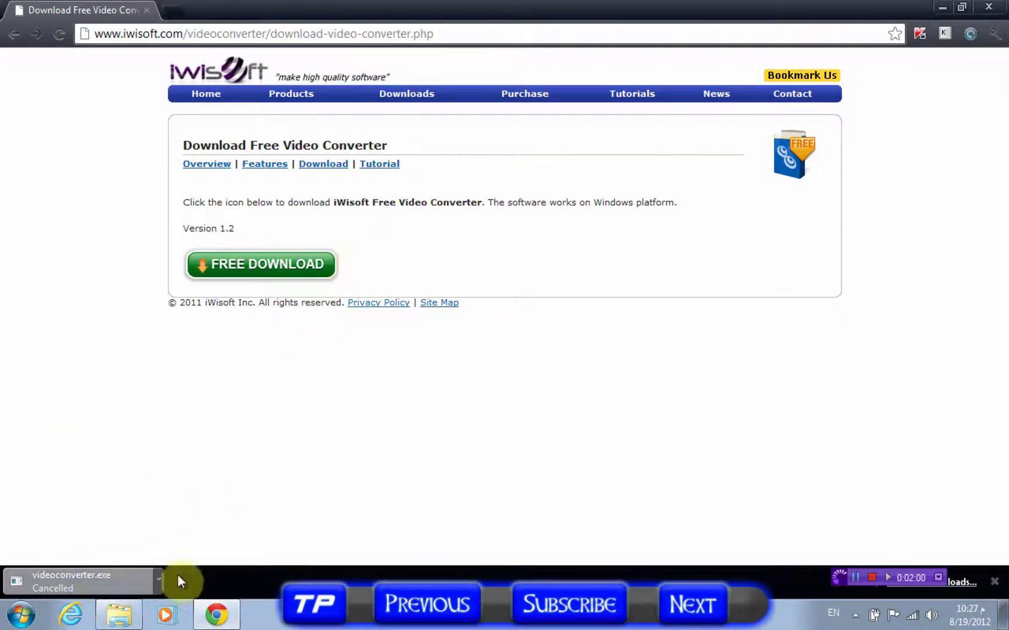
- Close Chrome, launch VideoConverter.exe, close its folder window and refresh the desktop
{"action": "left_click", "coordinate": [988, 7]}
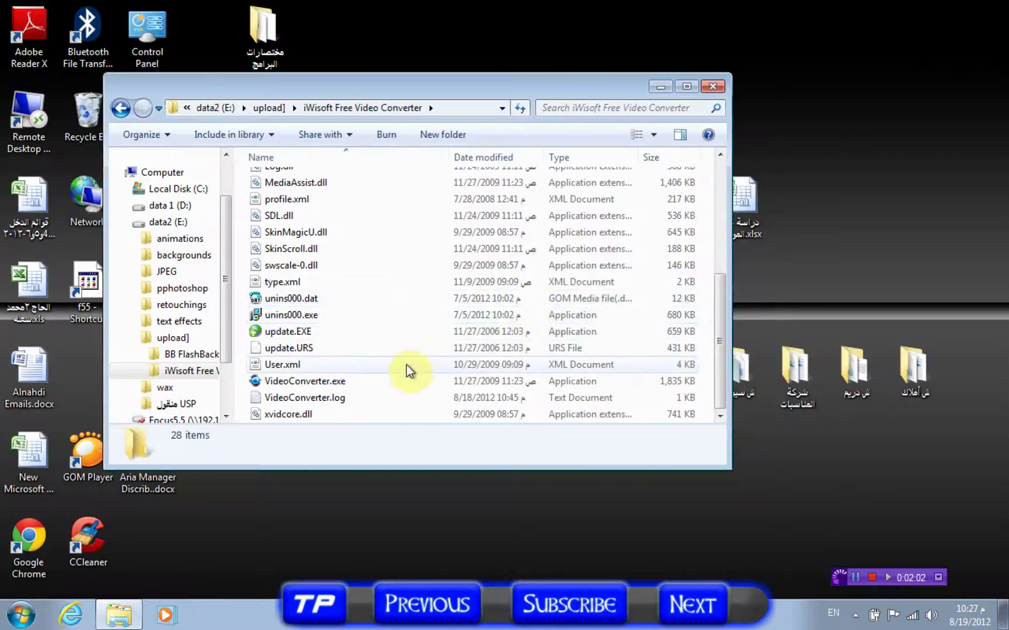
{"action": "left_click_drag", "start_coordinate": [719, 300], "coordinate": [705, 356]}
{"action": "left_click", "coordinate": [392, 384]}
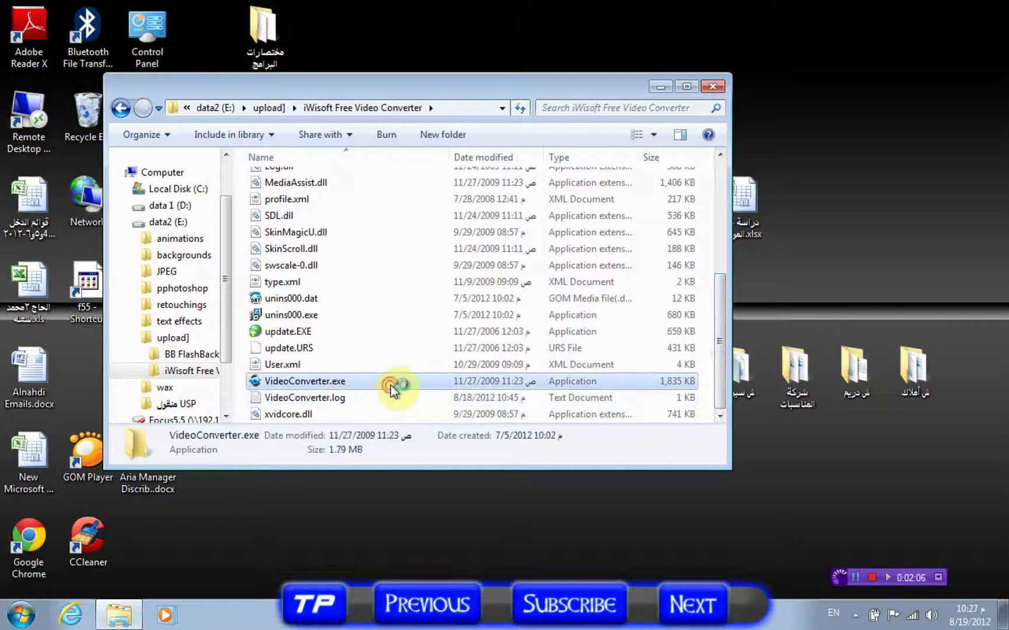
{"action": "left_click", "coordinate": [711, 86]}
{"action": "right_click", "coordinate": [545, 264]}
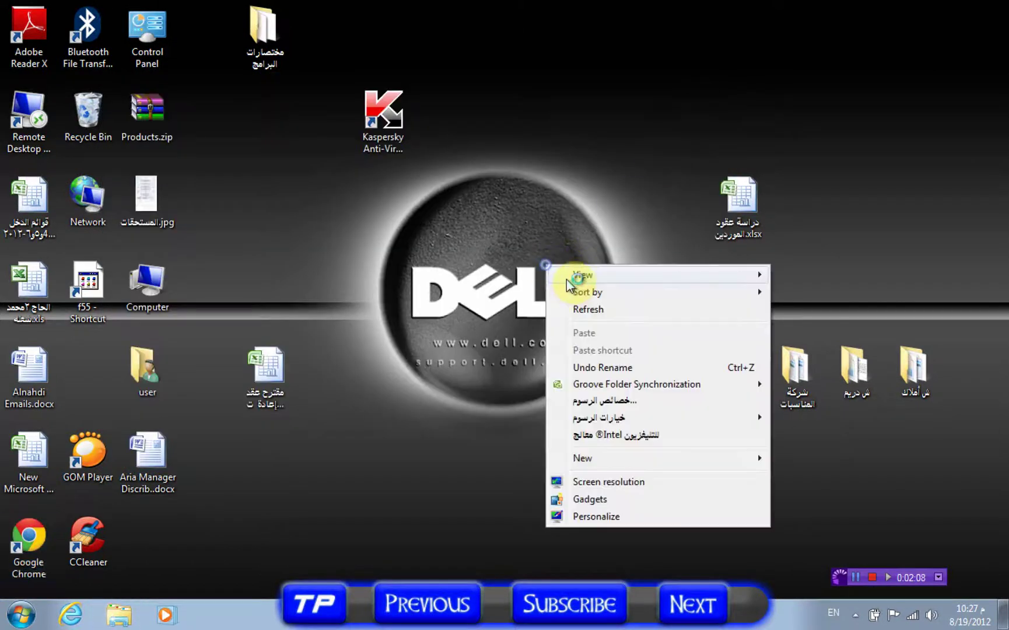
{"action": "left_click", "coordinate": [582, 313]}
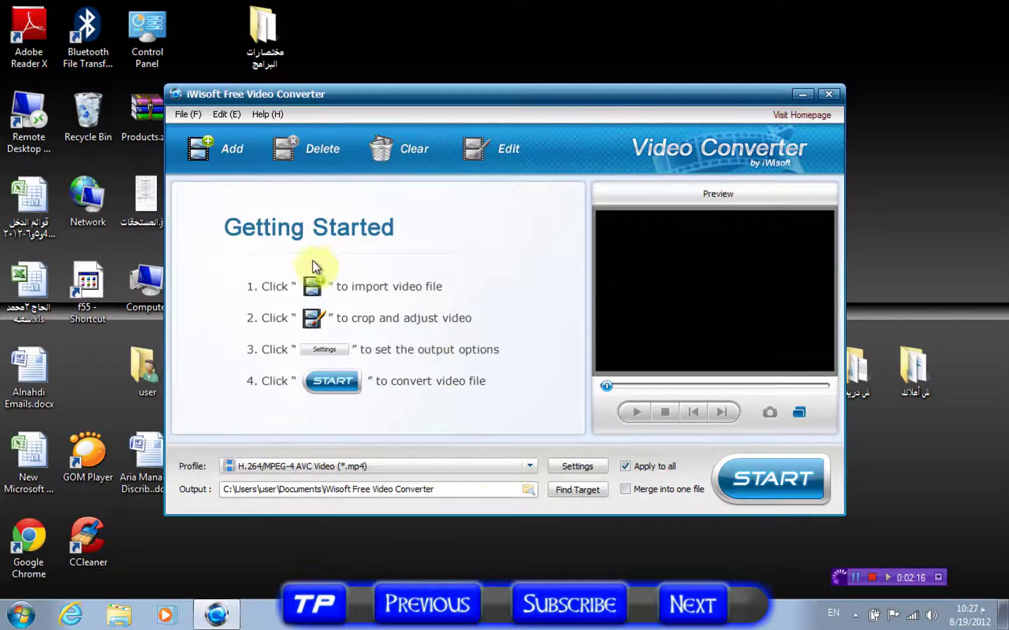
- Open data2 (E:) > upload] in a new Explorer window and check that test.avi is 395 MB
{"action": "left_click_drag", "start_coordinate": [265, 94], "coordinate": [390, 104]}
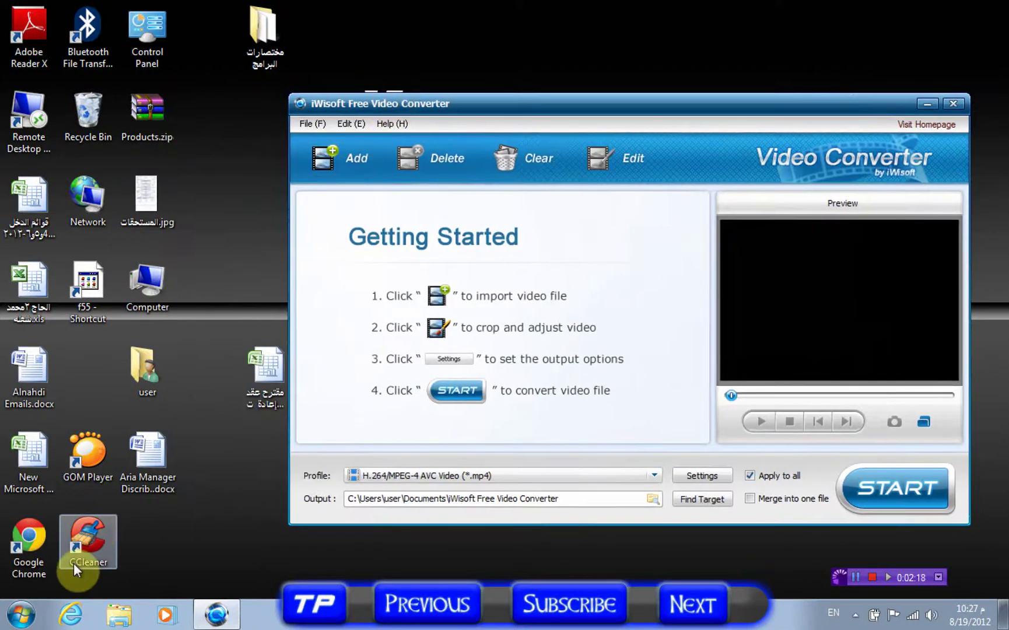
{"action": "left_click", "coordinate": [119, 614]}
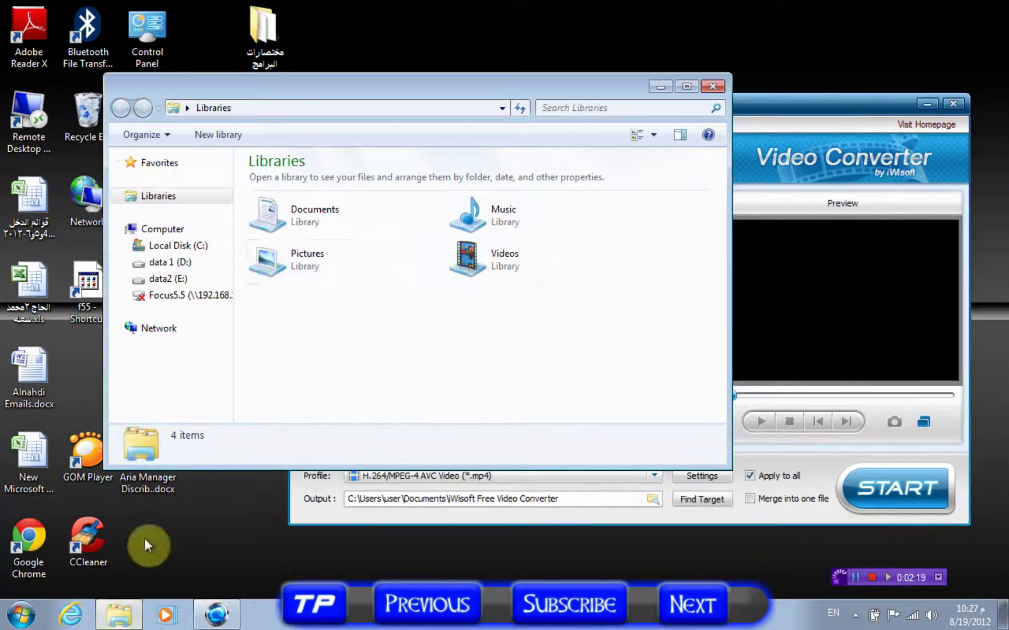
{"action": "left_click", "coordinate": [166, 278]}
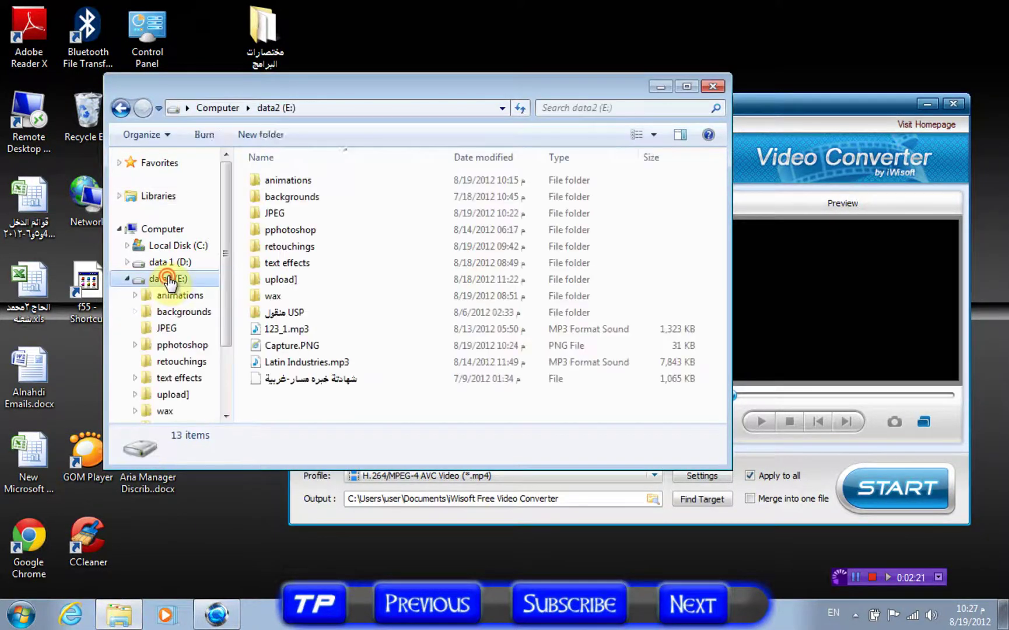
{"action": "double_click", "coordinate": [291, 280]}
{"action": "left_click", "coordinate": [589, 186]}
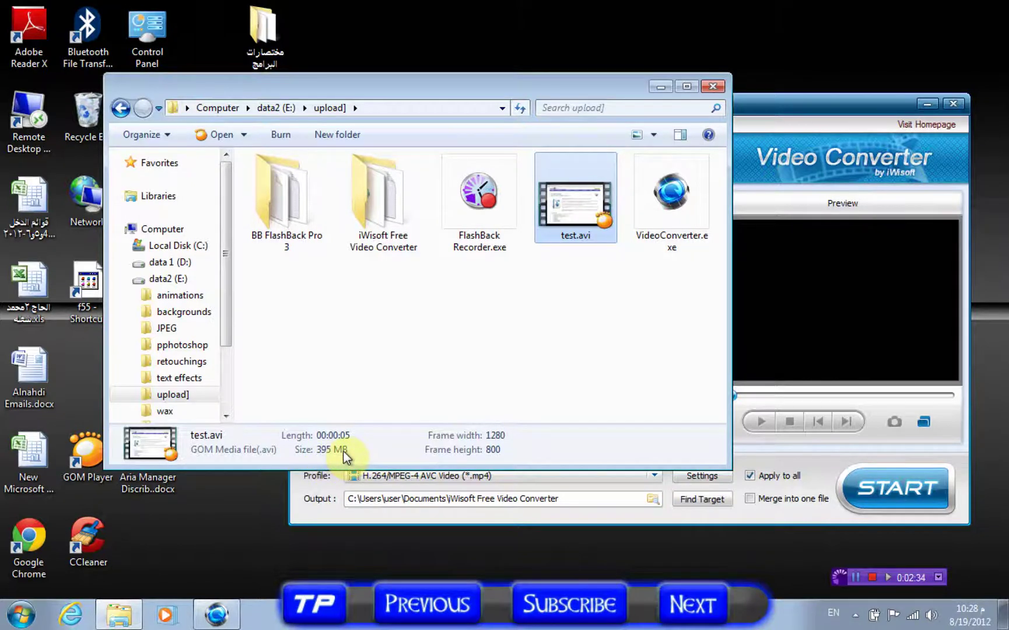
{"action": "left_click_drag", "start_coordinate": [452, 87], "coordinate": [301, 70]}
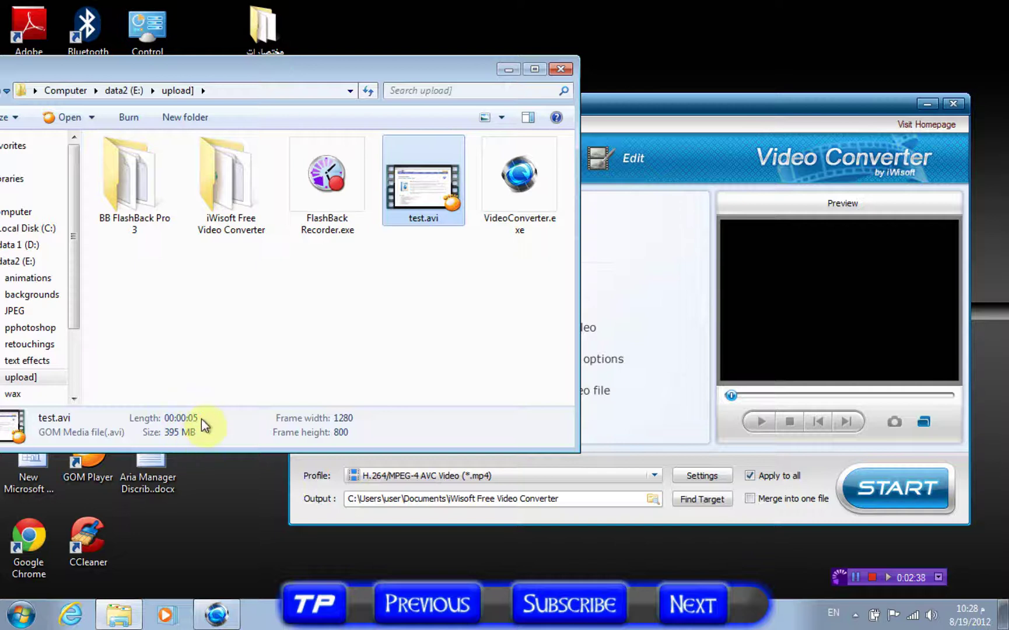
{"action": "left_click", "coordinate": [371, 318]}
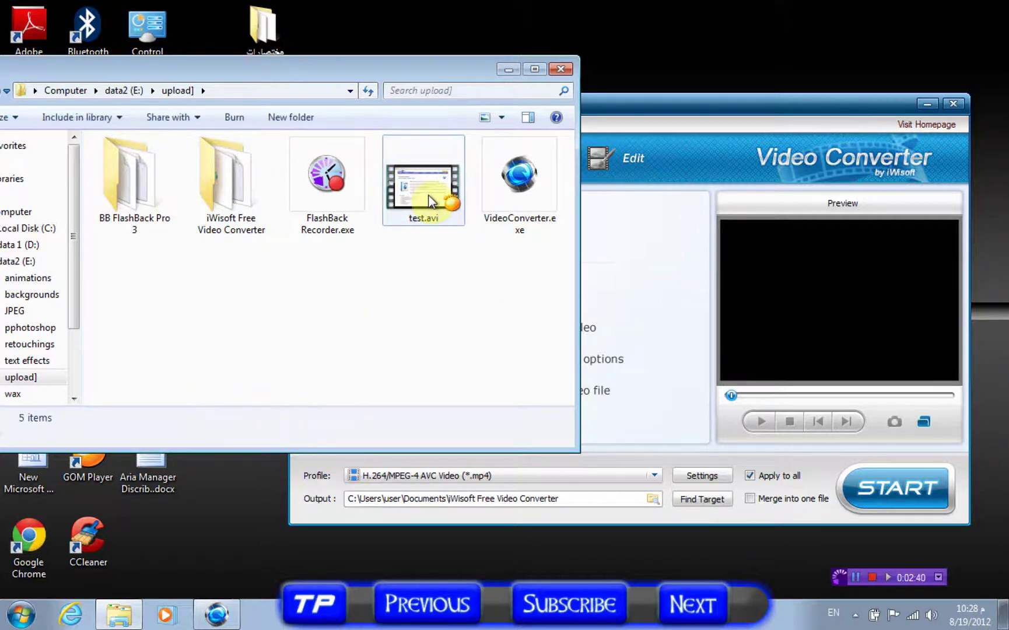
- Drag test.avi into the converter's file list and close the Explorer window
{"action": "left_click", "coordinate": [418, 220]}
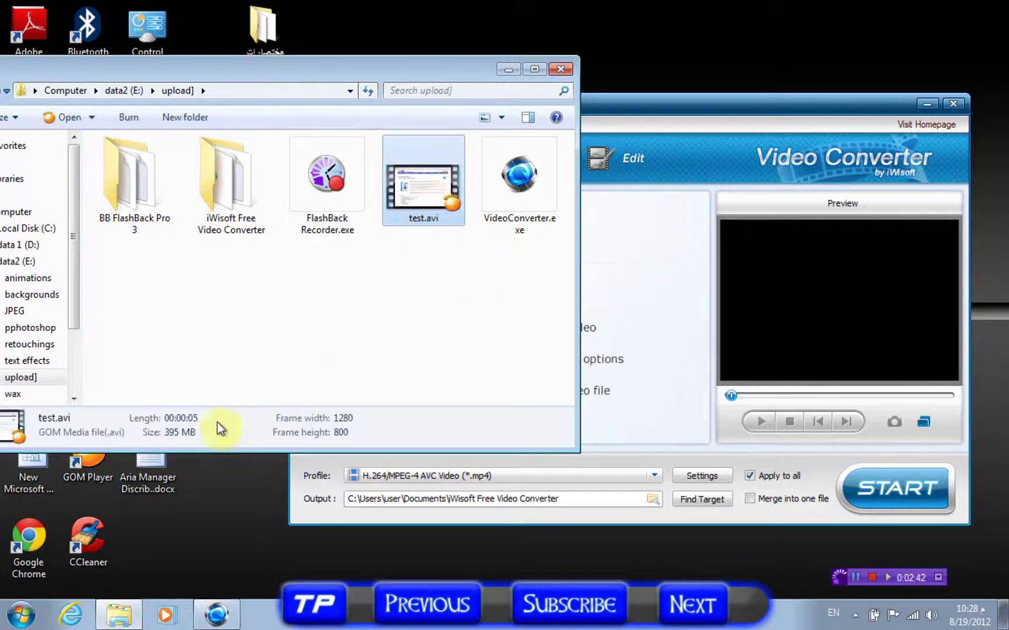
{"action": "left_click_drag", "start_coordinate": [428, 187], "coordinate": [656, 315]}
{"action": "left_click", "coordinate": [561, 69]}
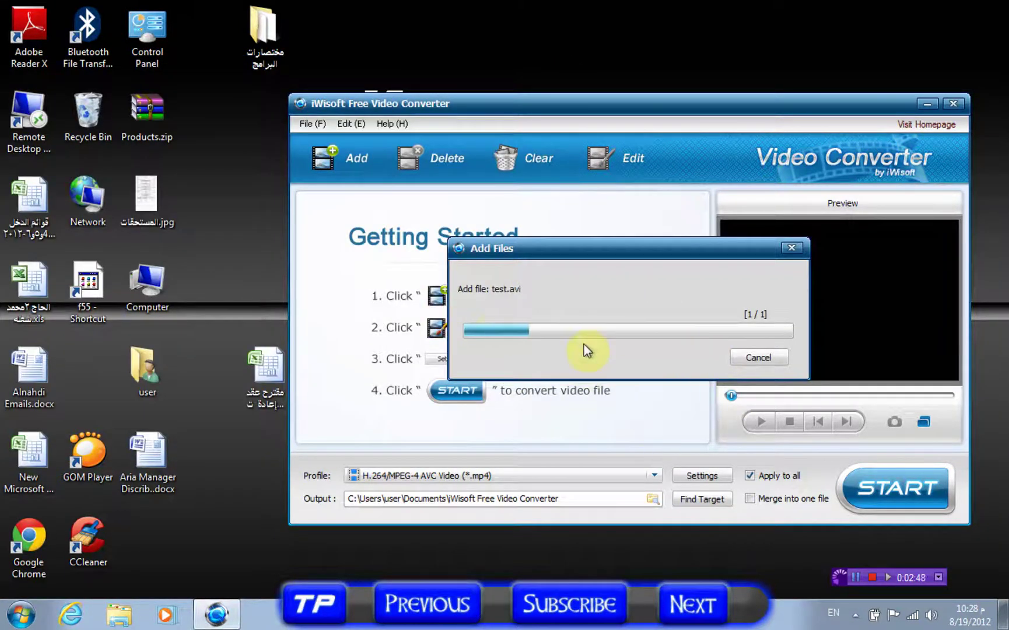
{"action": "left_click_drag", "start_coordinate": [563, 261], "coordinate": [547, 267]}
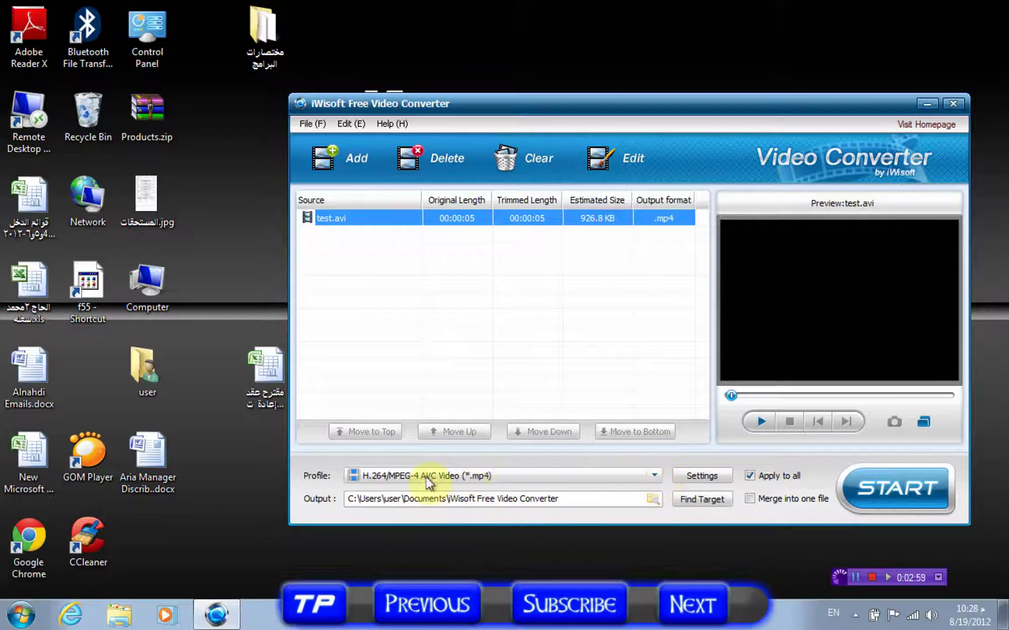
- Choose H.264/MPEG-4 AVC Video (*.mp4) under Common Video as test.avi's output profile
{"action": "left_click", "coordinate": [654, 474]}
{"action": "scroll", "coordinate": [627, 411], "scroll_direction": "down", "scroll_amount": 1}
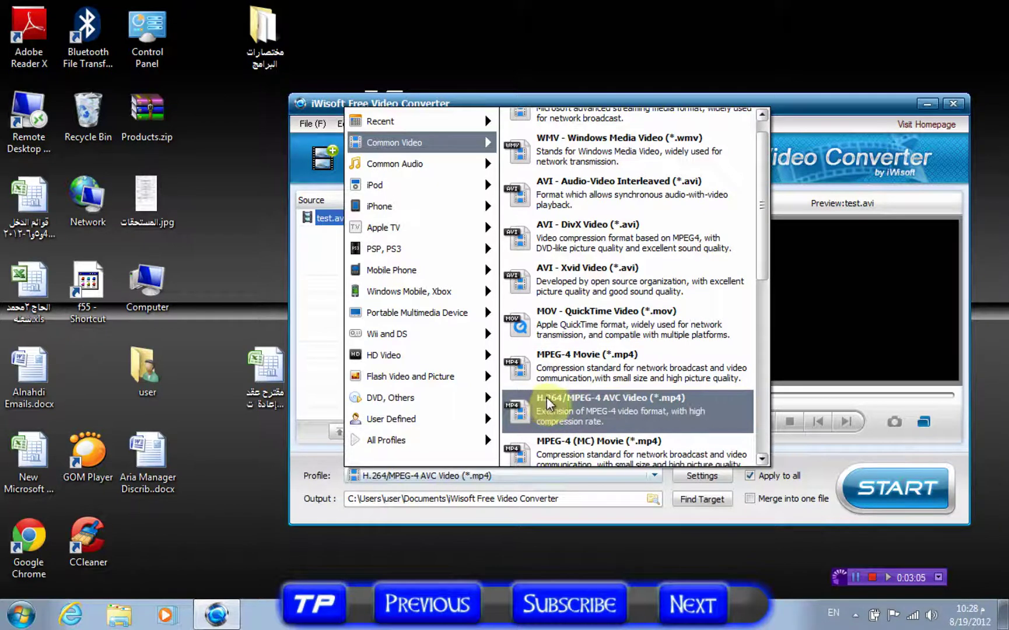
{"action": "left_click", "coordinate": [632, 414]}
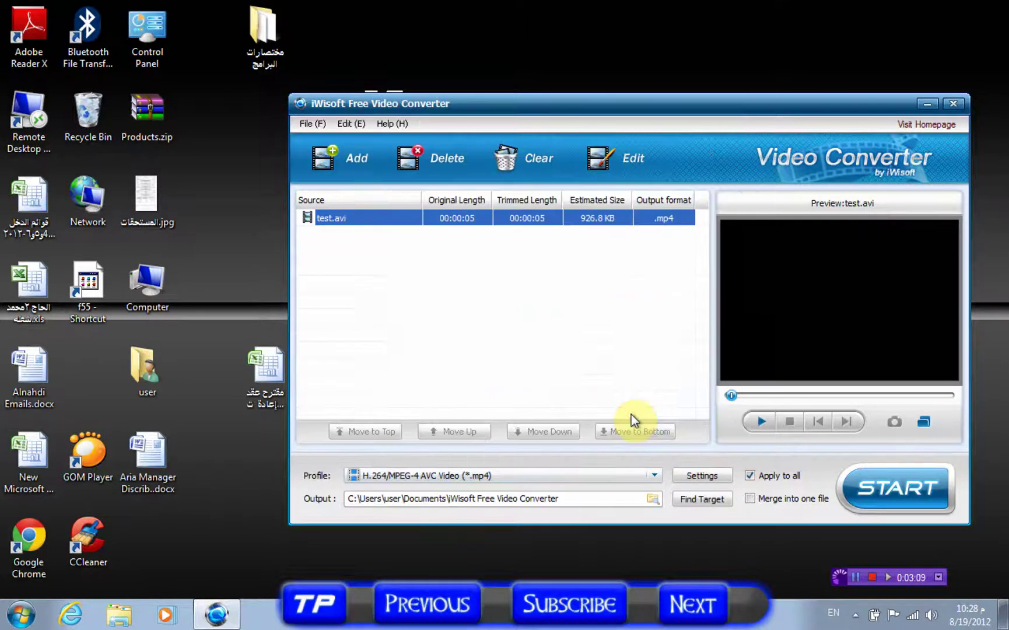
{"action": "left_click", "coordinate": [653, 472]}
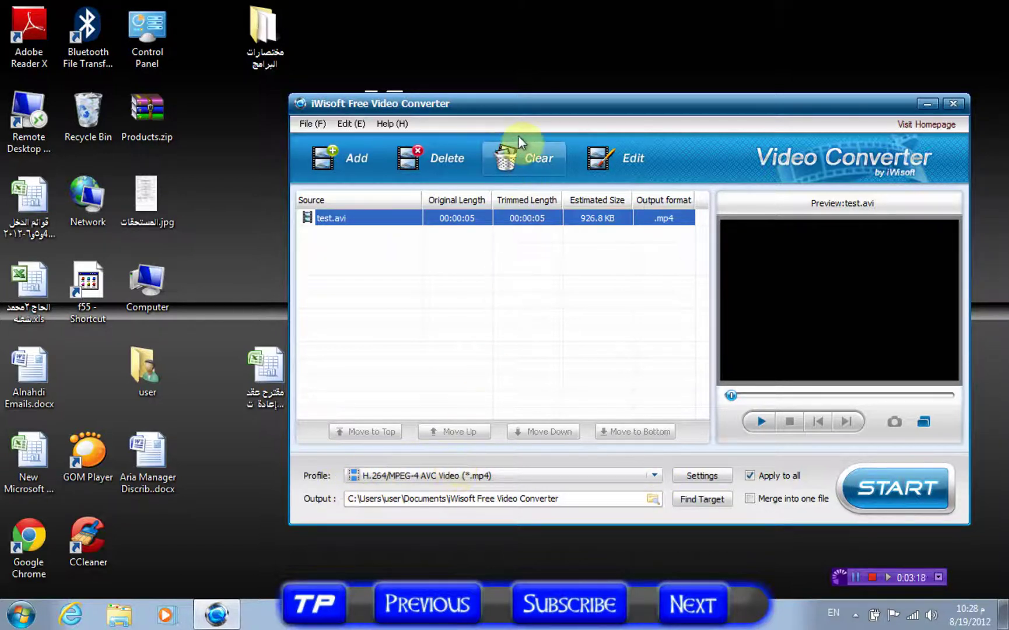
- In Browse For Folder, pick the data2 (E:) drive so Output reads E:\
{"action": "left_click_drag", "start_coordinate": [495, 105], "coordinate": [465, 92]}
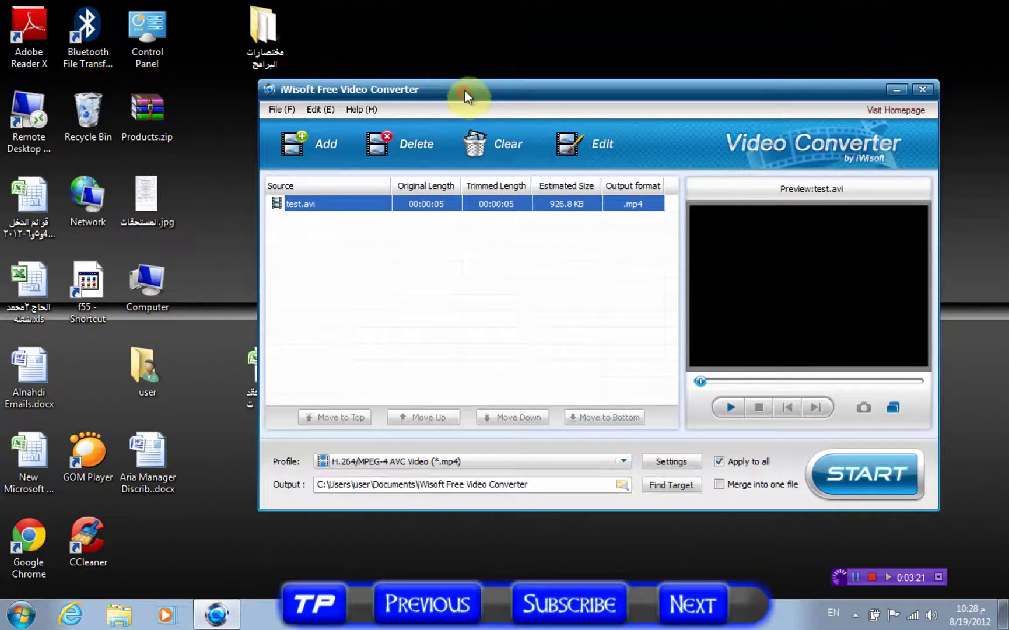
{"action": "left_click", "coordinate": [622, 484]}
{"action": "mouse_move", "coordinate": [707, 277]}
{"action": "left_mouse_down"}
{"action": "mouse_move", "coordinate": [705, 350]}
{"action": "mouse_move", "coordinate": [700, 322]}
{"action": "left_mouse_up"}
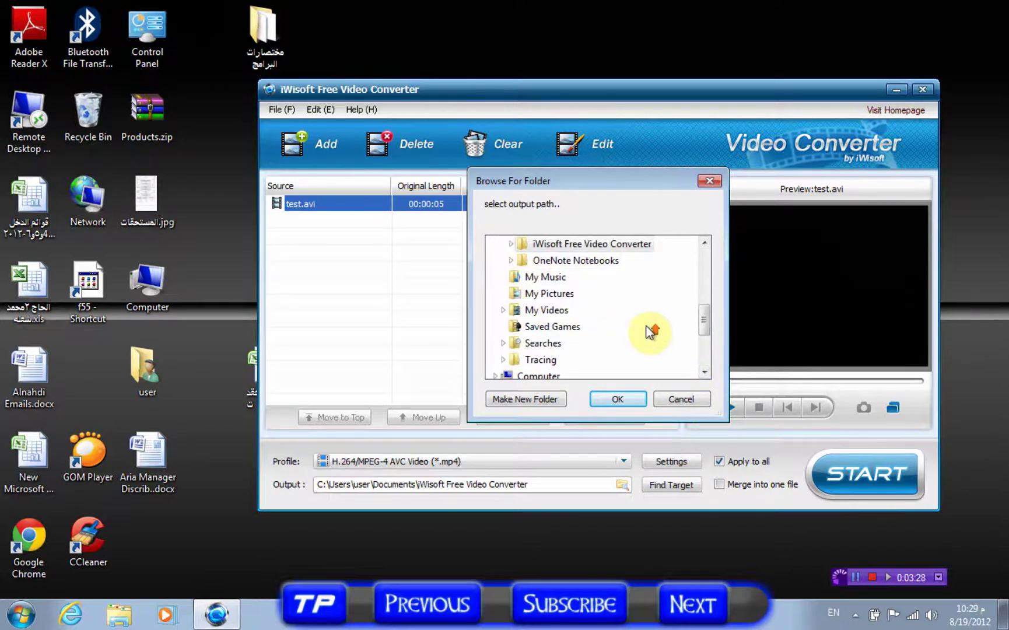
{"action": "left_click_drag", "start_coordinate": [697, 323], "coordinate": [696, 268]}
{"action": "left_click", "coordinate": [495, 279]}
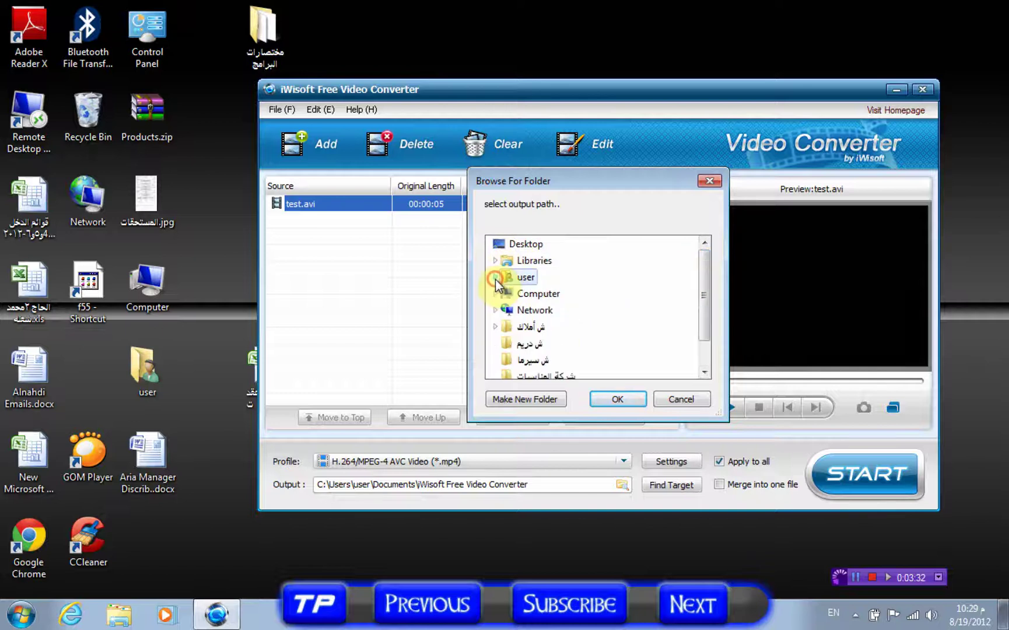
{"action": "double_click", "coordinate": [505, 294]}
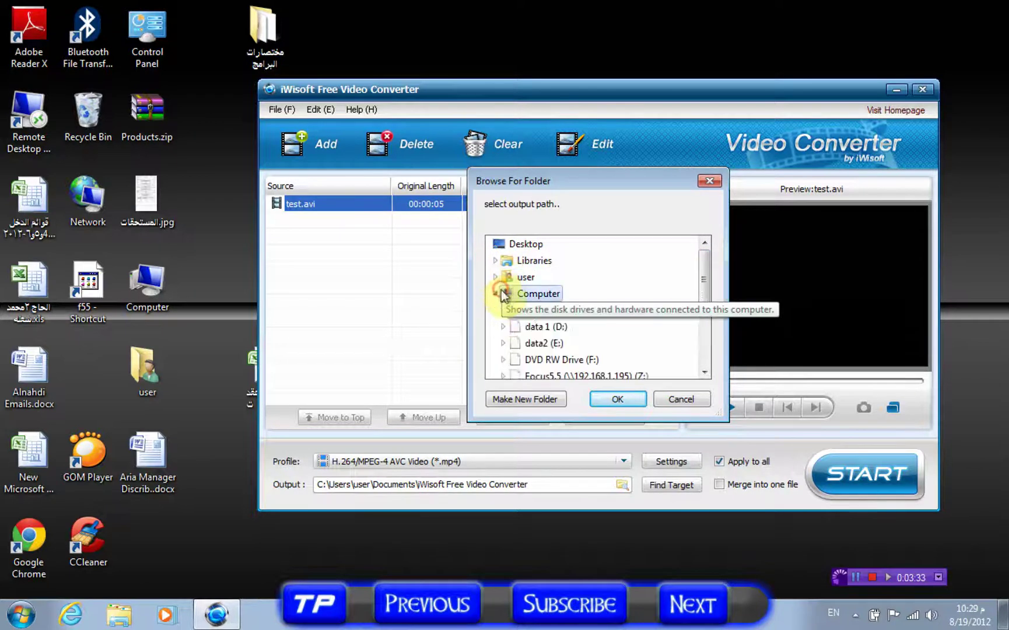
{"action": "double_click", "coordinate": [550, 343]}
{"action": "left_click", "coordinate": [618, 399]}
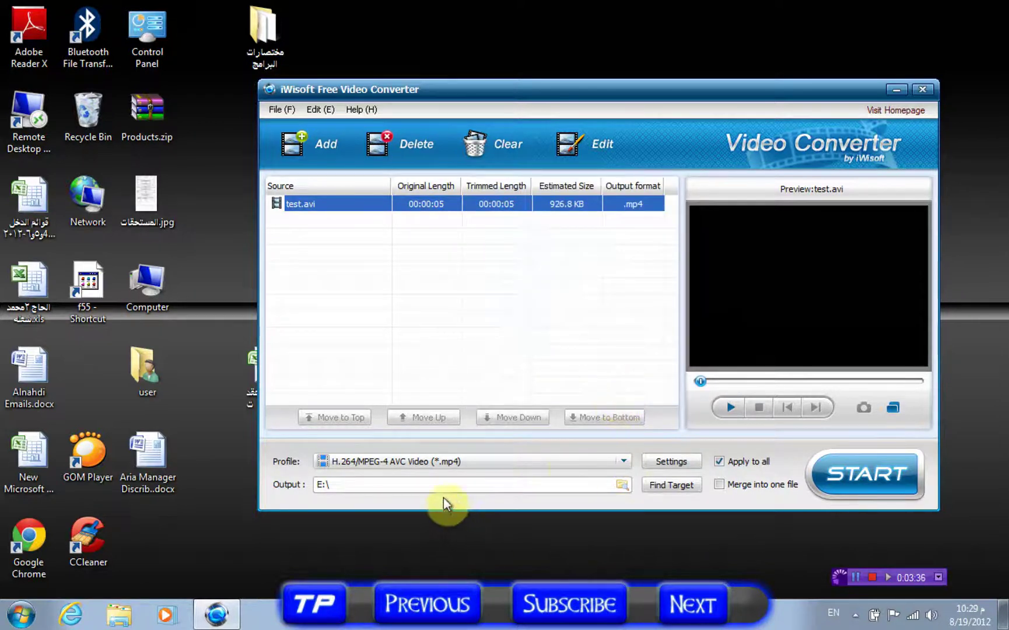
{"action": "left_click", "coordinate": [363, 482]}
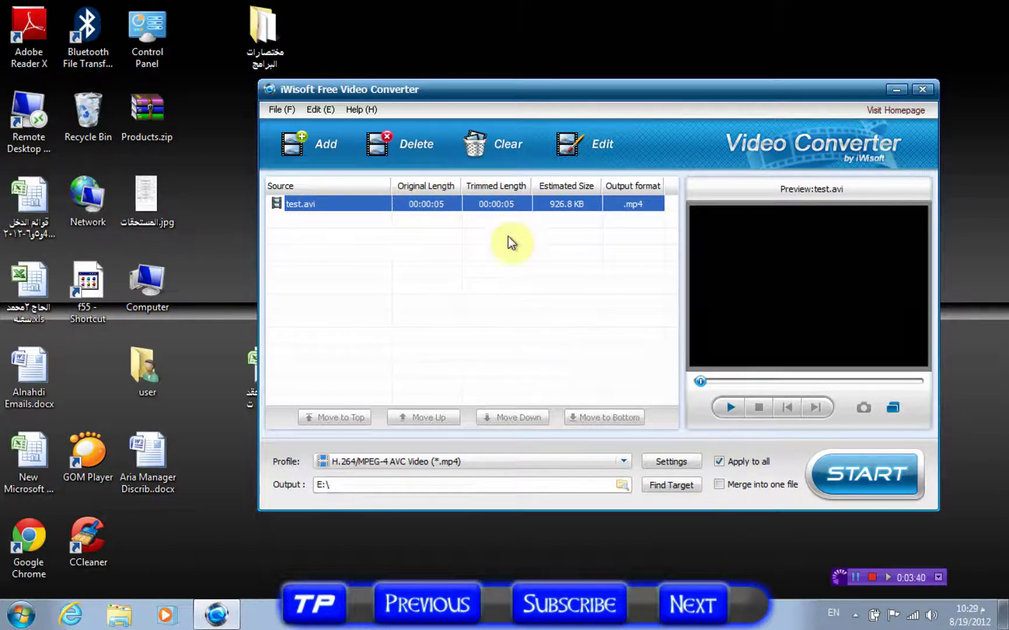
- In the profile Settings, keep the frame size at Auto and set the frame rate to Auto
{"action": "left_click", "coordinate": [667, 464]}
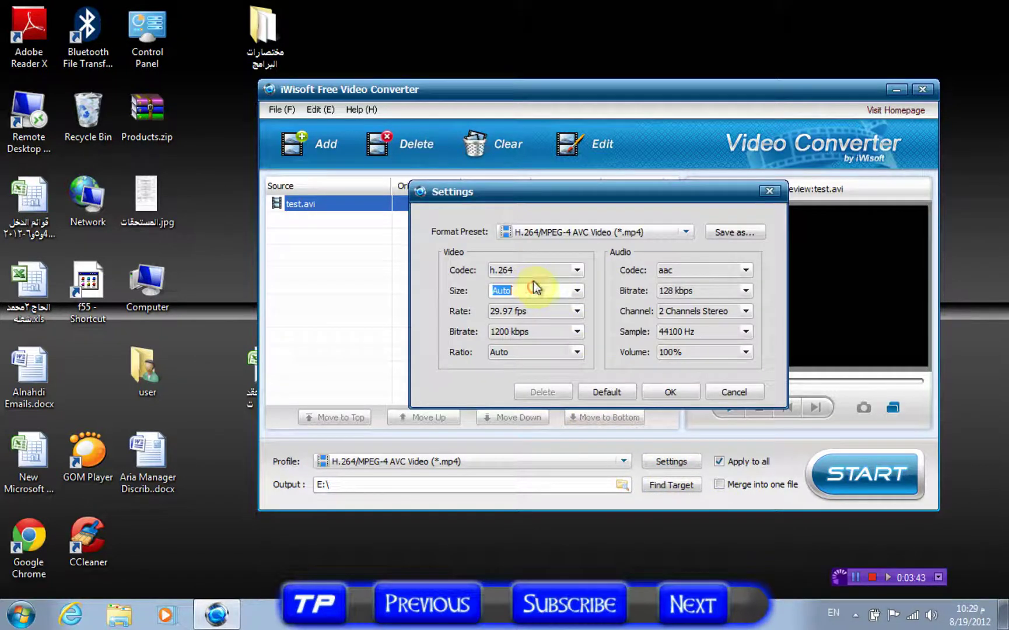
{"action": "left_click", "coordinate": [592, 244]}
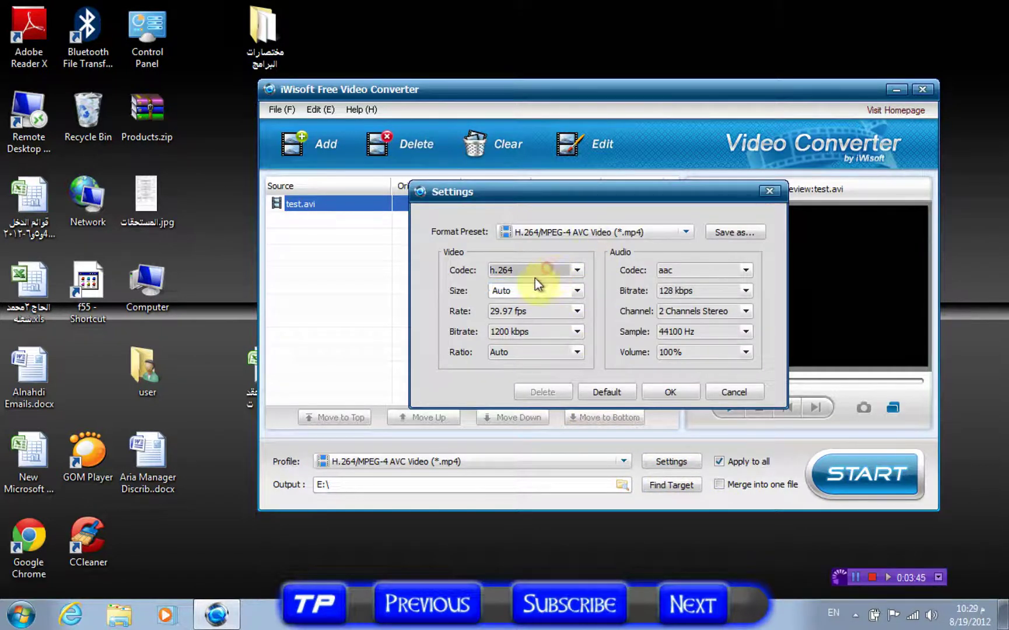
{"action": "left_click", "coordinate": [520, 285]}
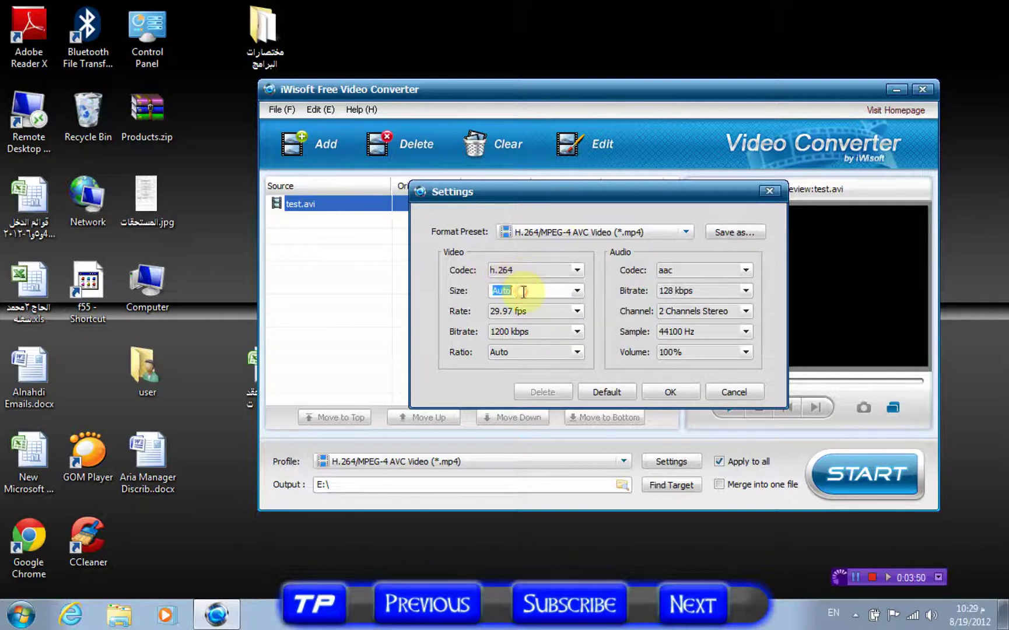
{"action": "left_click", "coordinate": [578, 293]}
{"action": "left_click", "coordinate": [518, 292]}
{"action": "left_click", "coordinate": [555, 312]}
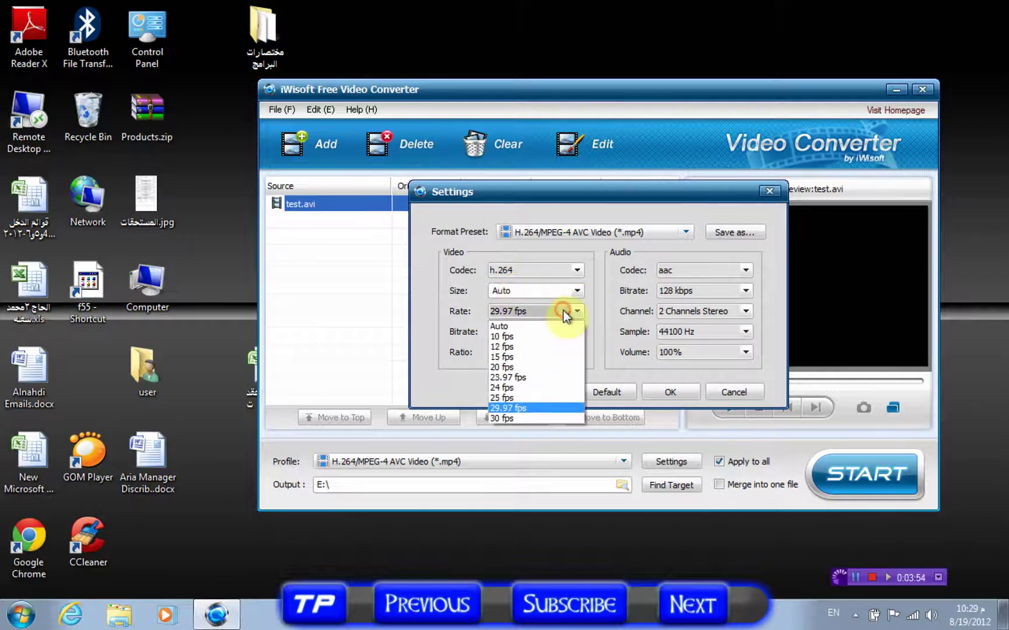
{"action": "left_click", "coordinate": [511, 327]}
- Keep the video bitrate at 1200 kbps after briefly trying 512 kbps, with aspect ratio Auto
{"action": "left_click", "coordinate": [530, 326]}
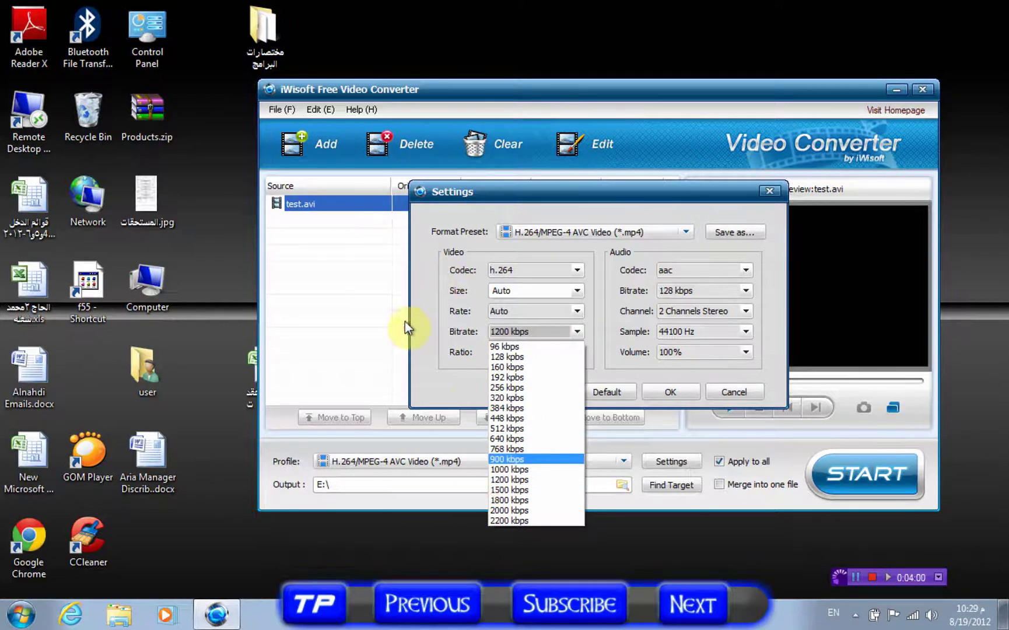
{"action": "left_click", "coordinate": [493, 332]}
{"action": "left_click", "coordinate": [499, 332]}
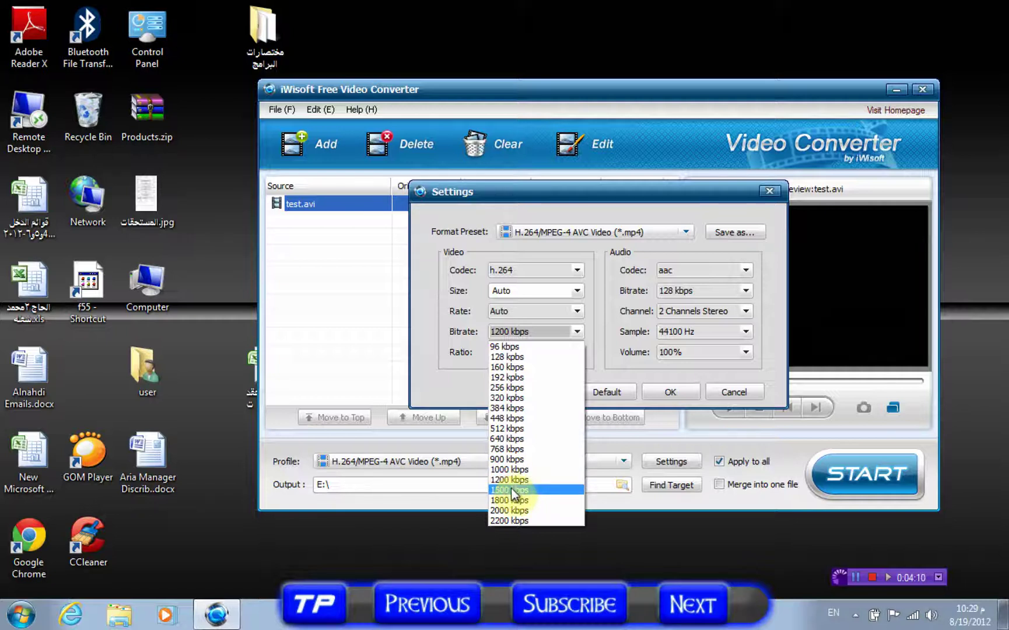
{"action": "left_click", "coordinate": [465, 359]}
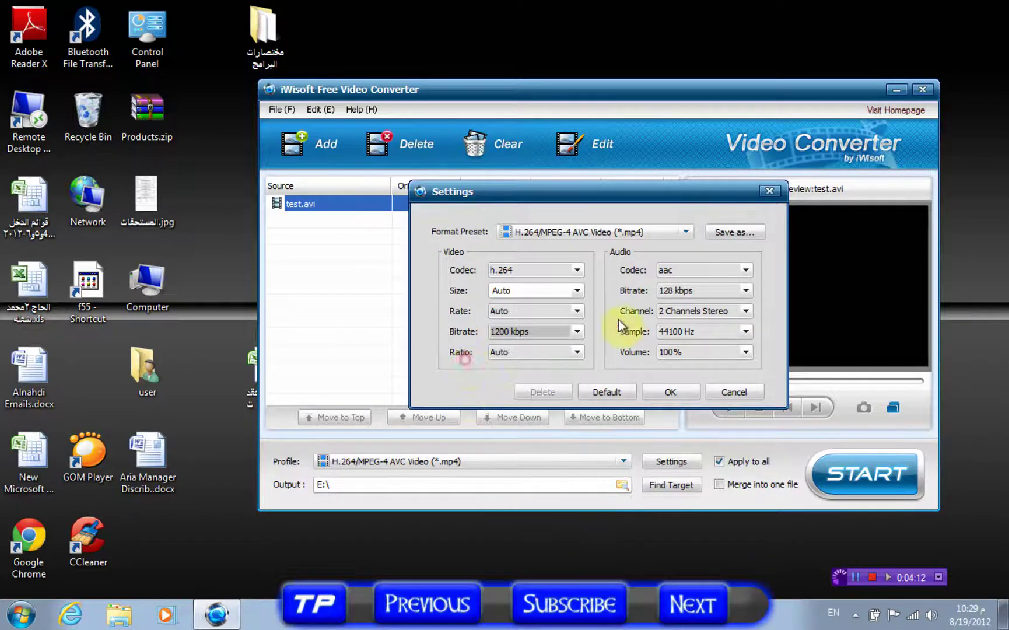
{"action": "left_click", "coordinate": [518, 332]}
{"action": "left_click", "coordinate": [515, 480]}
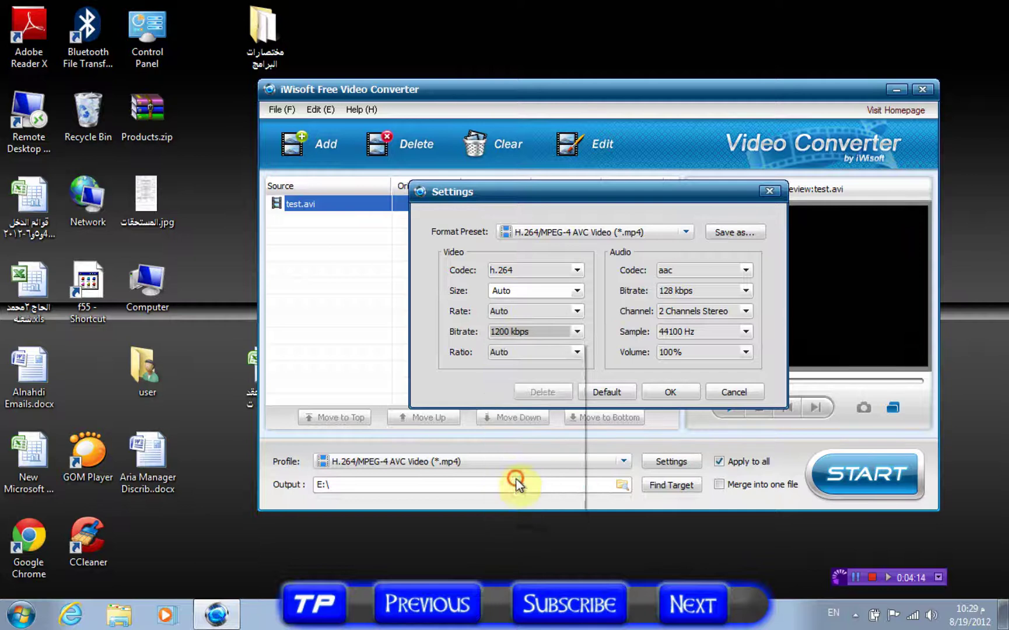
{"action": "left_click", "coordinate": [521, 332]}
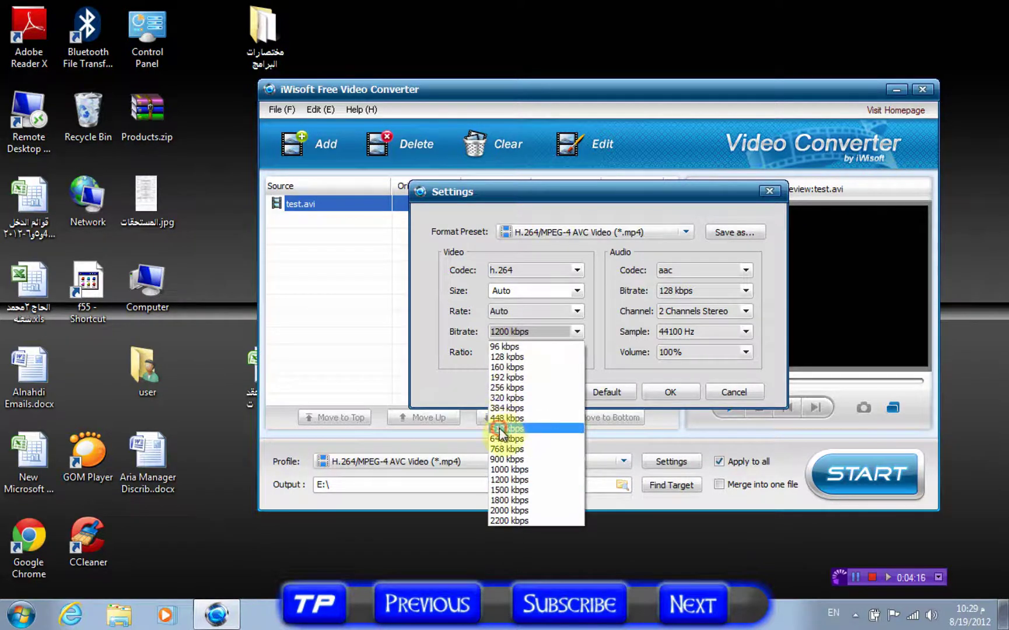
{"action": "left_click", "coordinate": [500, 428]}
{"action": "left_click", "coordinate": [509, 328]}
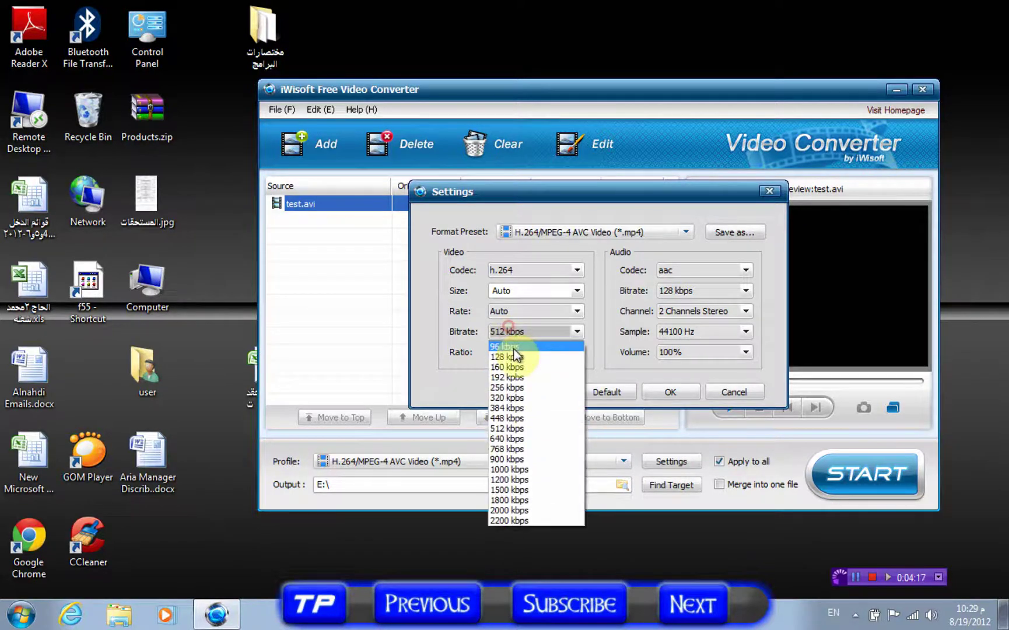
{"action": "left_click", "coordinate": [509, 479]}
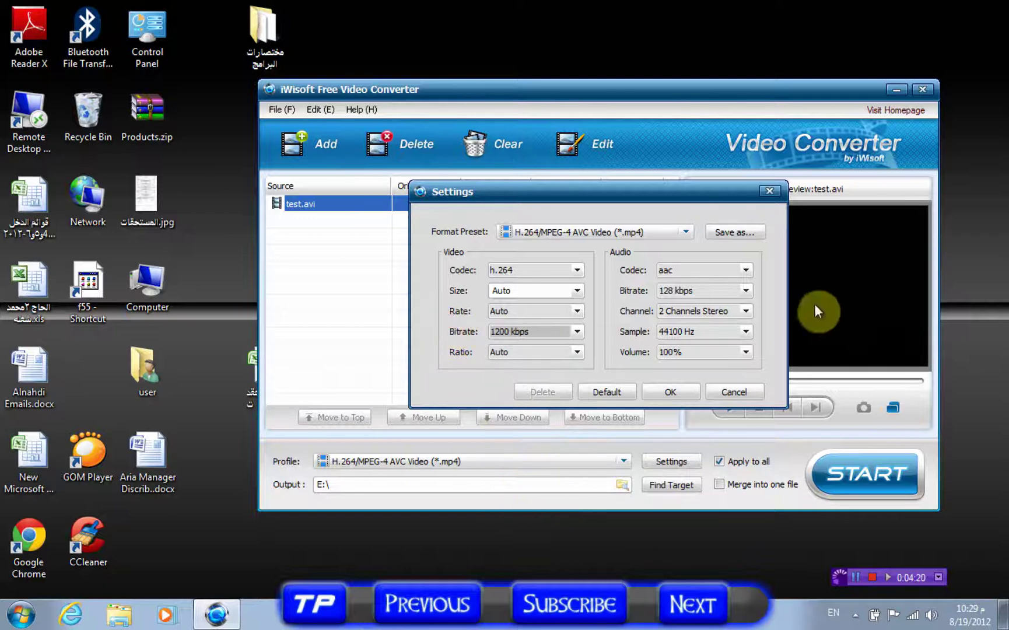
{"action": "left_click", "coordinate": [552, 351]}
{"action": "left_click", "coordinate": [526, 366]}
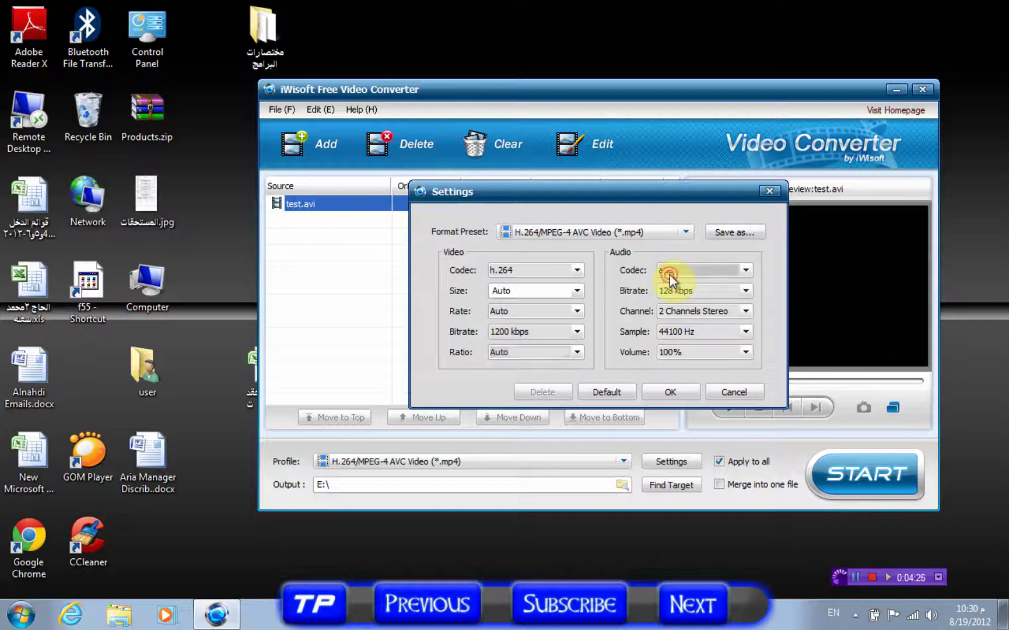
- Review the audio bitrate (128 kbps) and channel options, reconfirming the 1200 kbps video bitrate
{"action": "left_click", "coordinate": [675, 291]}
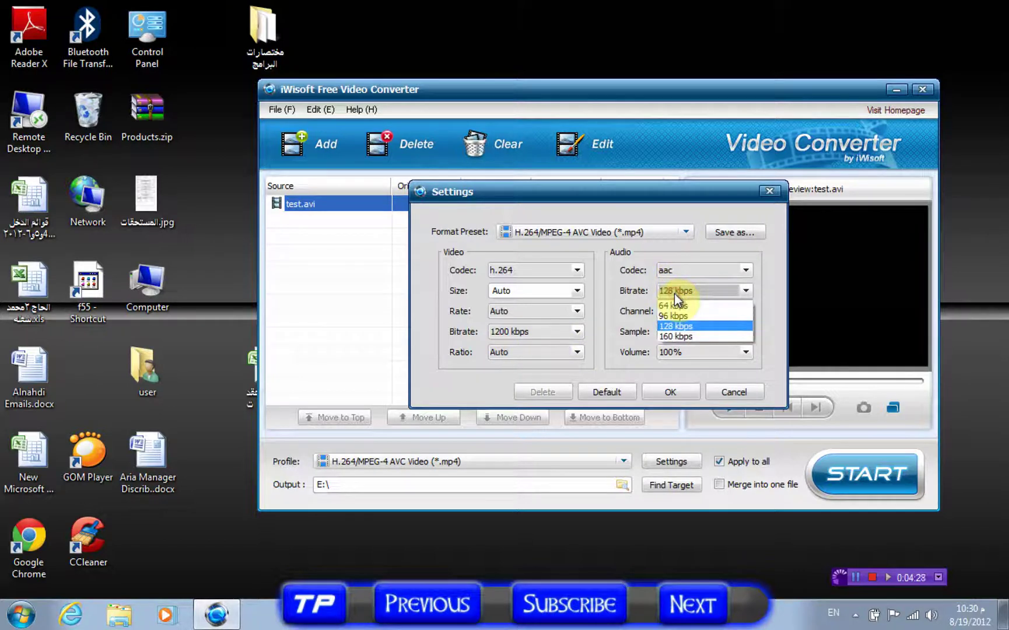
{"action": "left_click", "coordinate": [674, 294]}
{"action": "left_click", "coordinate": [674, 293]}
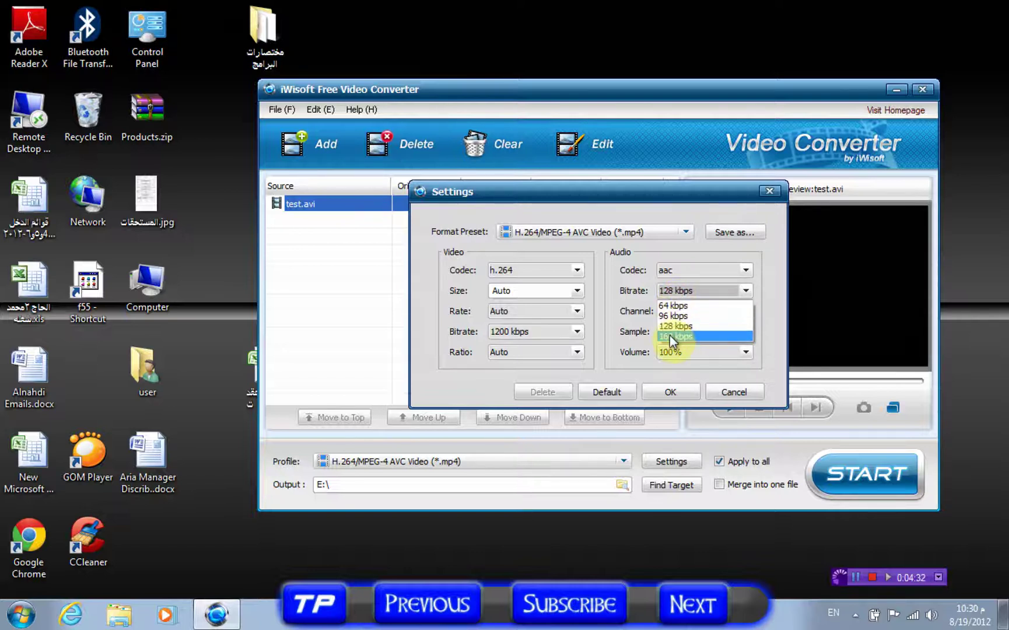
{"action": "left_click", "coordinate": [630, 316]}
{"action": "left_click", "coordinate": [678, 290]}
{"action": "left_click", "coordinate": [636, 313]}
{"action": "left_click", "coordinate": [680, 308]}
{"action": "left_click", "coordinate": [681, 308]}
{"action": "left_click", "coordinate": [564, 331]}
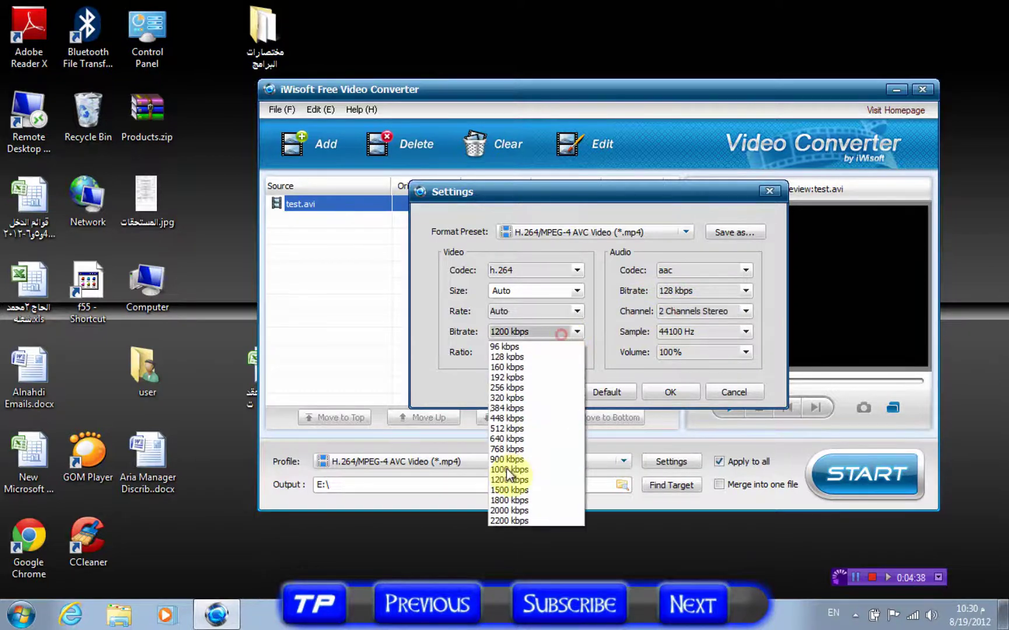
{"action": "left_click", "coordinate": [612, 321]}
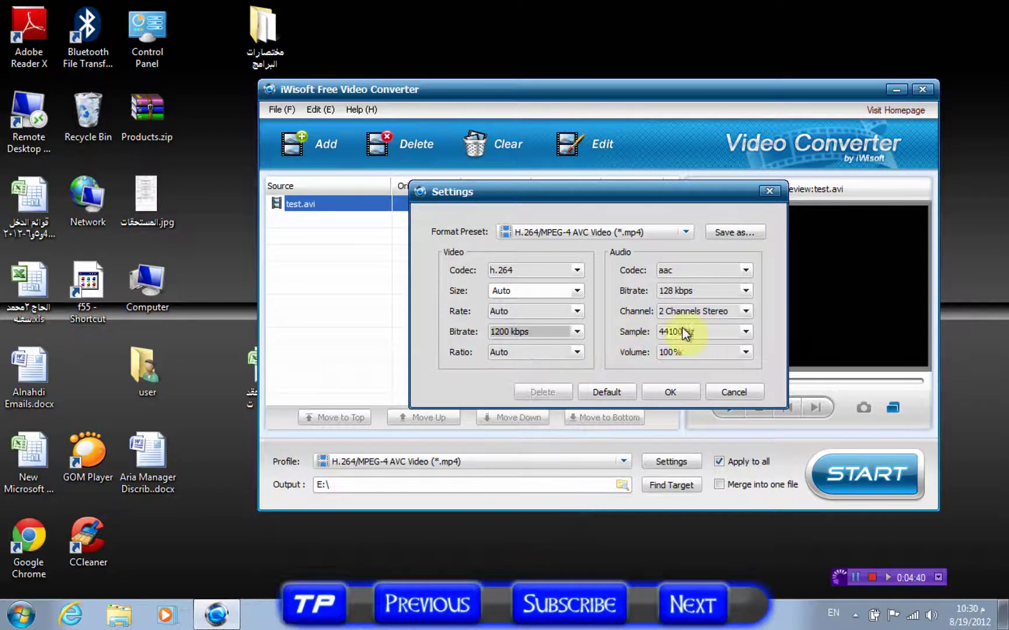
{"action": "left_click", "coordinate": [557, 333]}
{"action": "left_click", "coordinate": [622, 306]}
- Keep 44100 Hz sampling, switch the audio to 1 Channel Mono, and apply the settings
{"action": "left_click", "coordinate": [692, 328]}
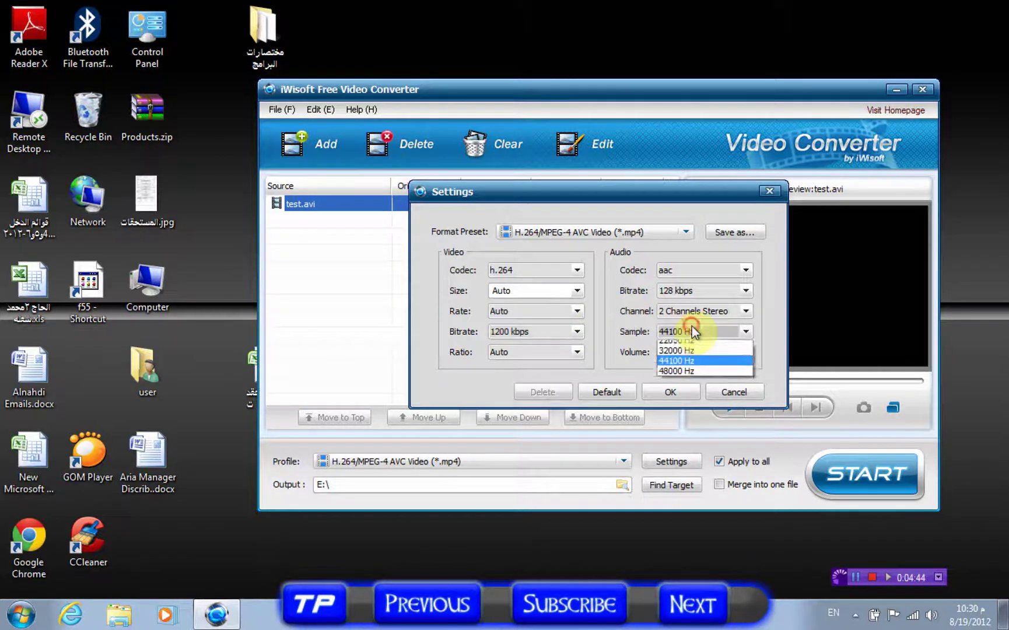
{"action": "left_click", "coordinate": [691, 329]}
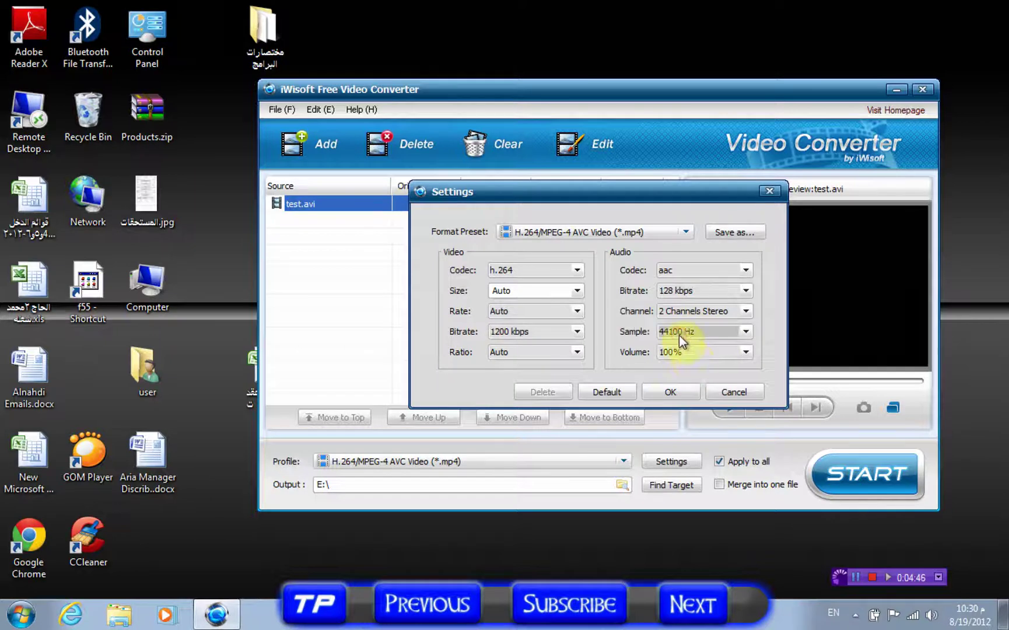
{"action": "left_click", "coordinate": [679, 335]}
{"action": "left_click", "coordinate": [679, 334]}
{"action": "left_click", "coordinate": [696, 311]}
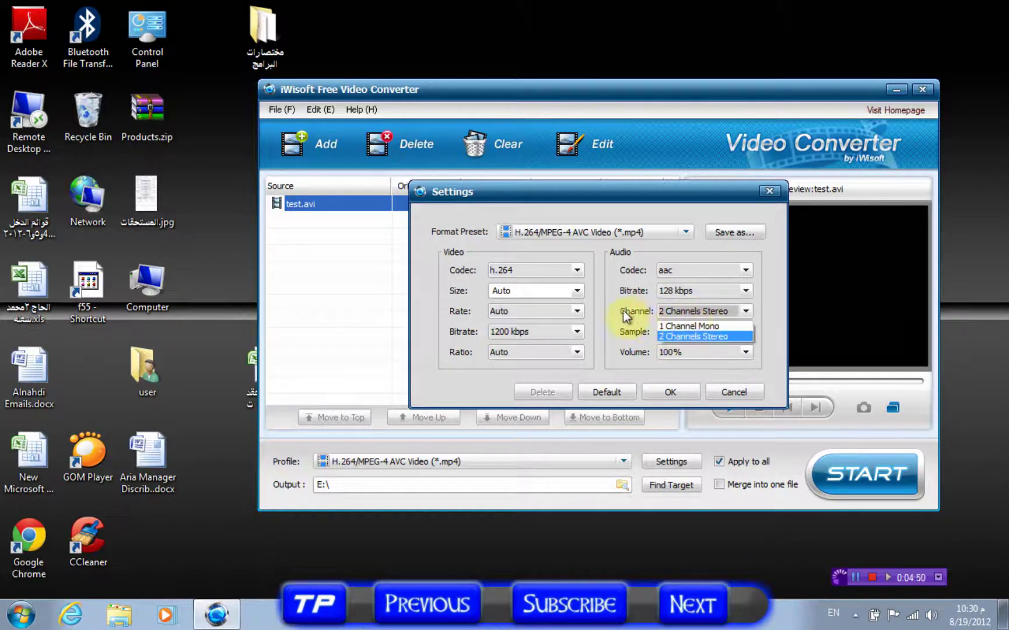
{"action": "left_click", "coordinate": [676, 325]}
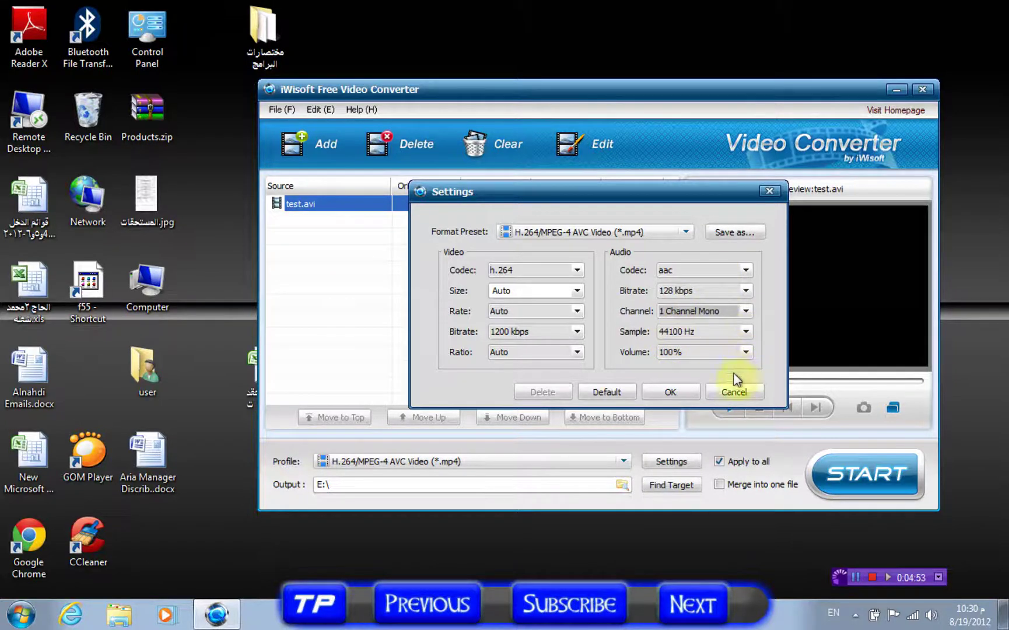
{"action": "left_click", "coordinate": [677, 391]}
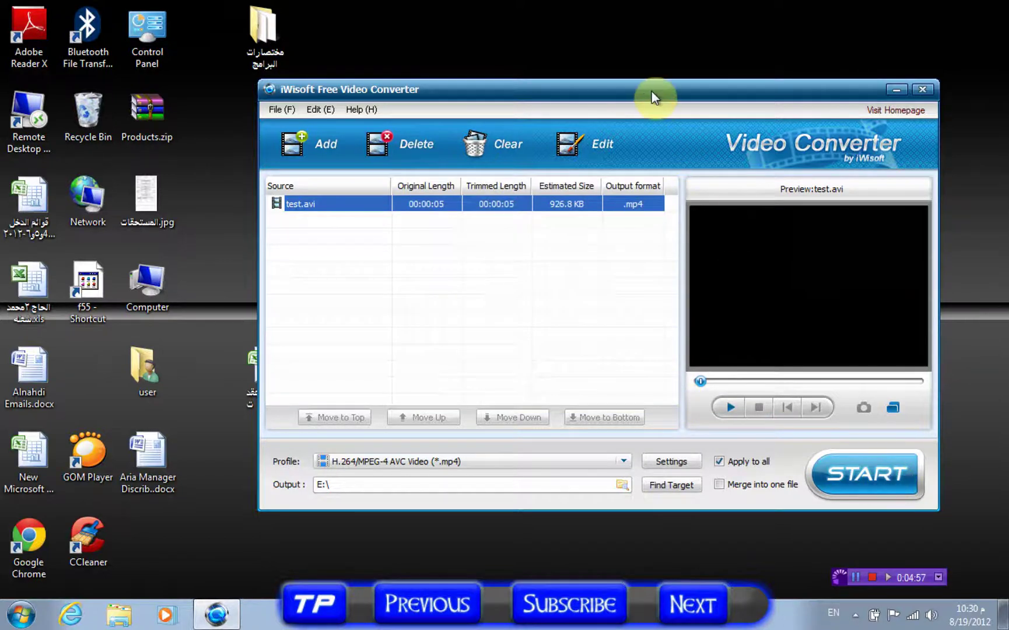
- Run the conversion to test_1.mp4 and open the E:\ output folder from the completion message
{"action": "left_click_drag", "start_coordinate": [651, 94], "coordinate": [532, 56]}
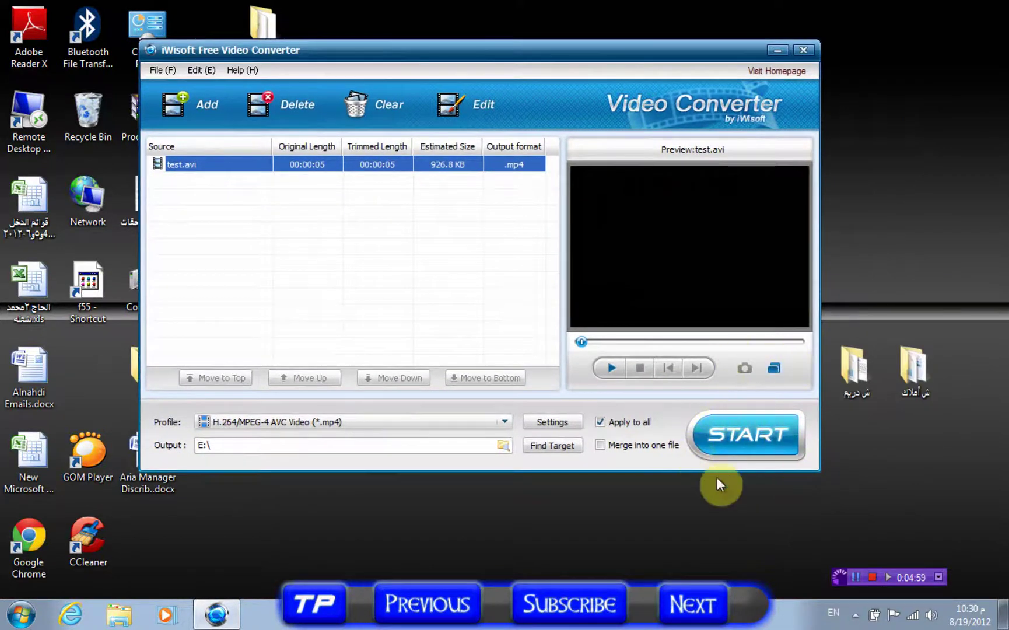
{"action": "left_click", "coordinate": [745, 432]}
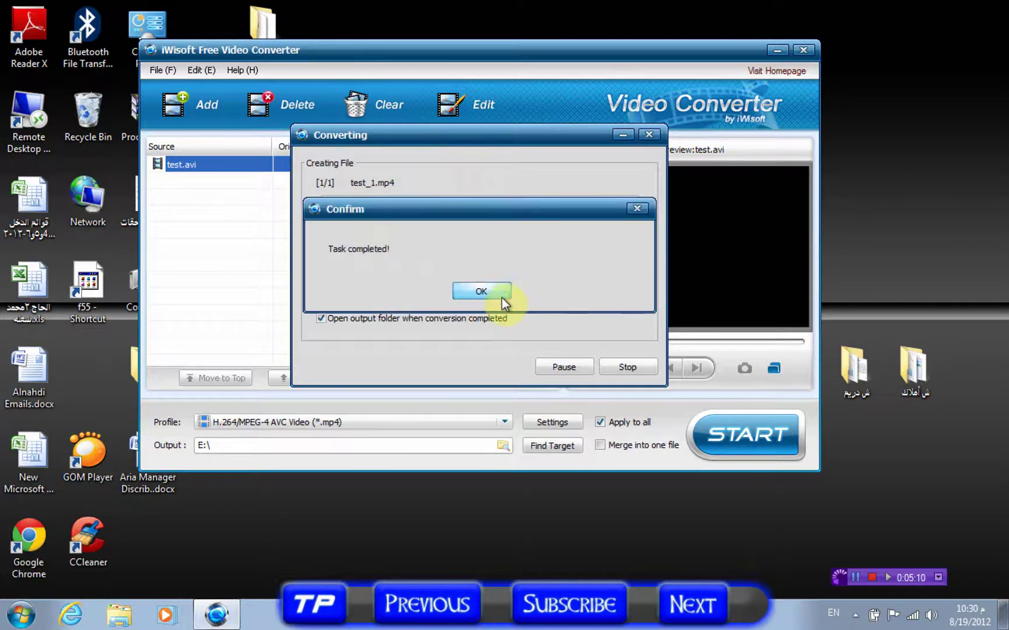
{"action": "left_click", "coordinate": [501, 292]}
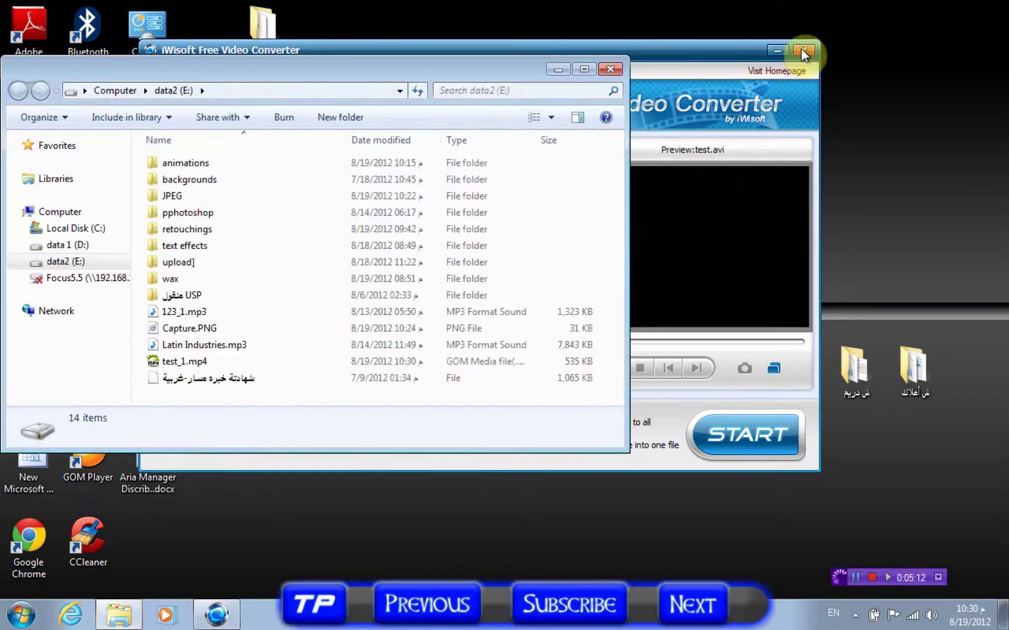
- Close the converter and open test_1.mp4 from the data2 (E:) folder
{"action": "left_click", "coordinate": [803, 51]}
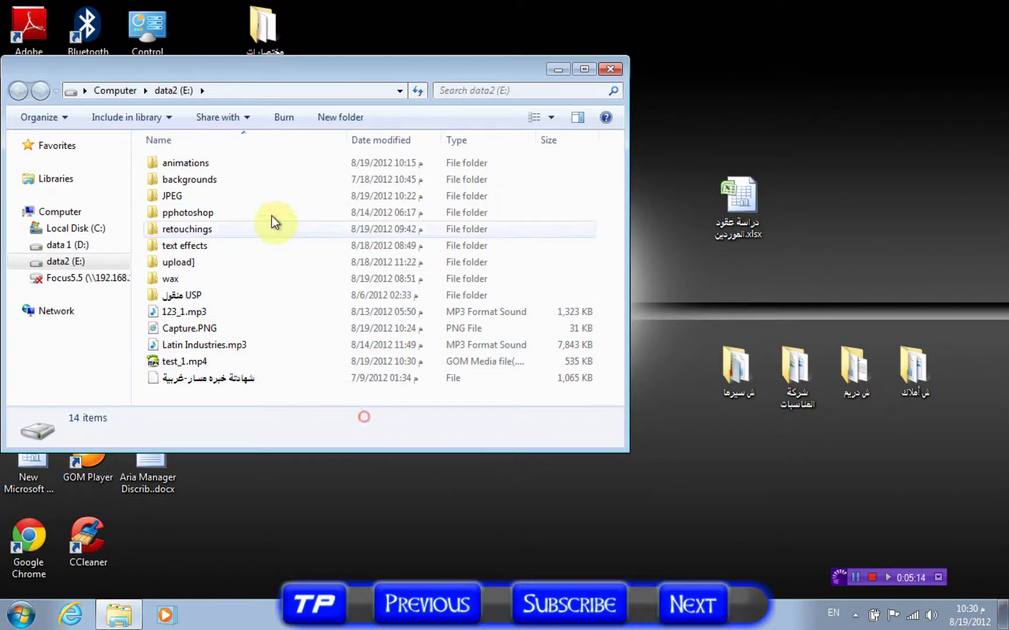
{"action": "left_click_drag", "start_coordinate": [281, 69], "coordinate": [534, 28]}
{"action": "left_click", "coordinate": [441, 320]}
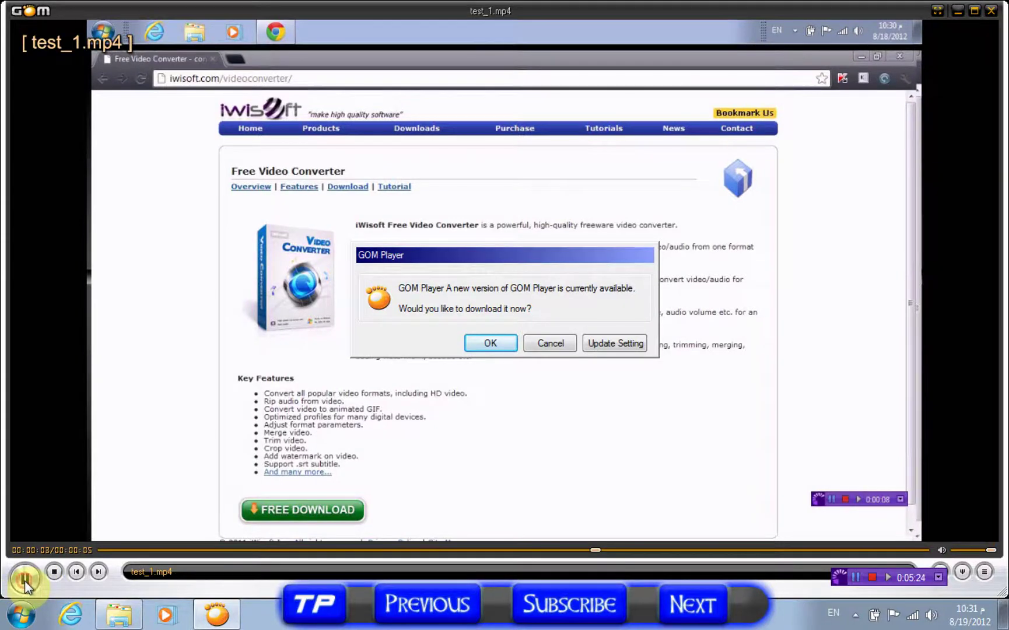
- Skip the GOM Player update, play test_1.mp4 from the start, pause it, and close the player
{"action": "left_click", "coordinate": [550, 343]}
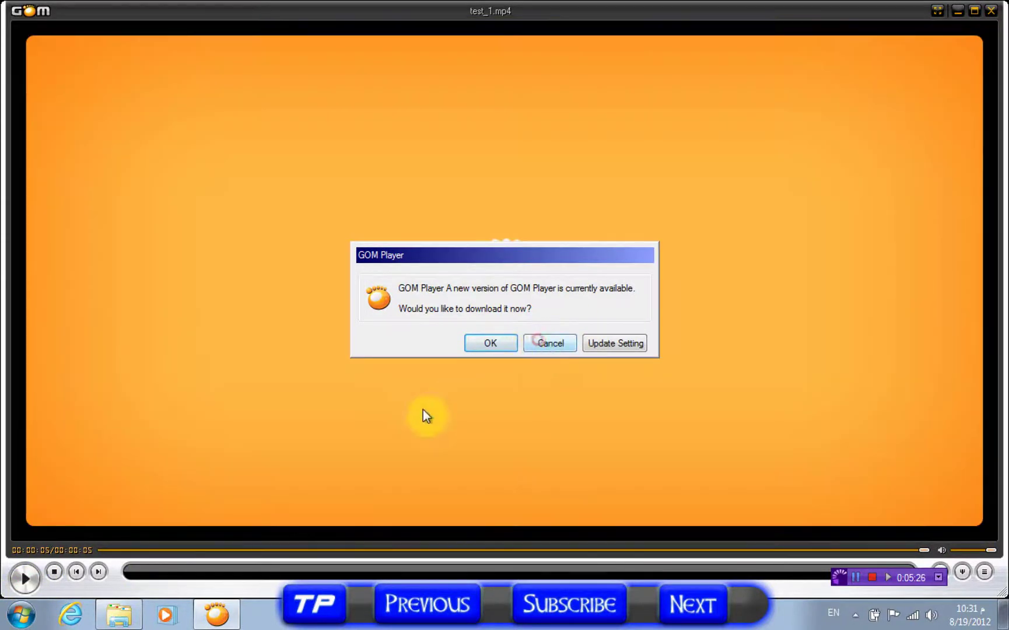
{"action": "left_click", "coordinate": [118, 550]}
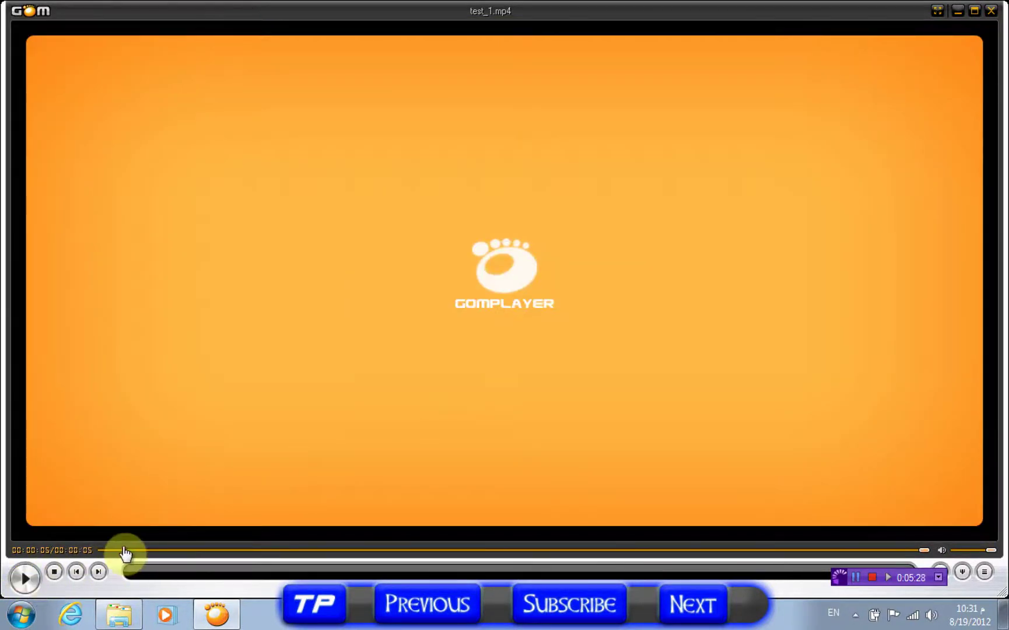
{"action": "left_click", "coordinate": [24, 579]}
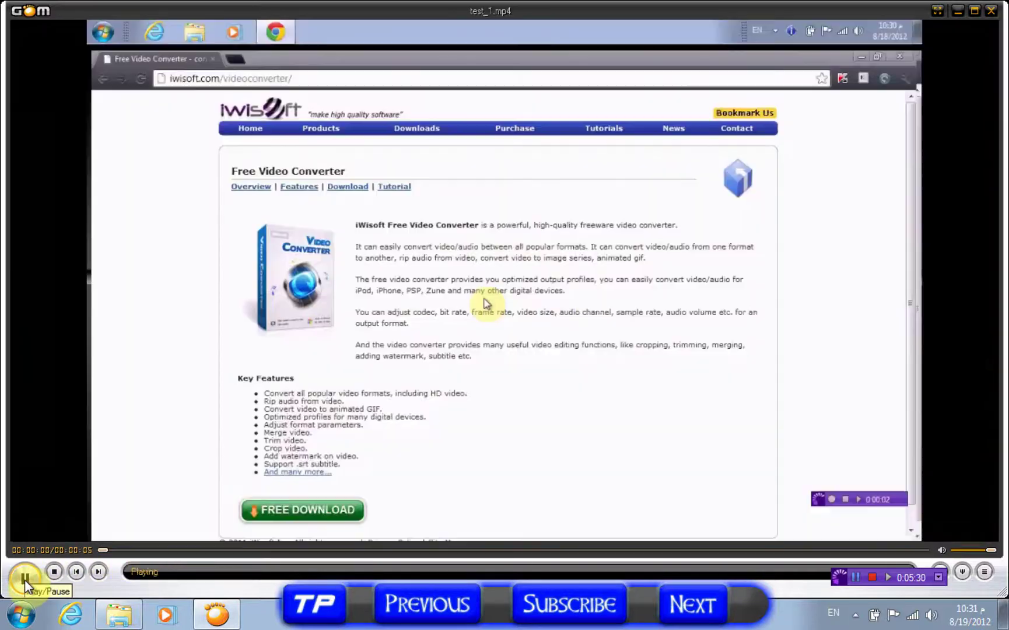
{"action": "left_click", "coordinate": [25, 579]}
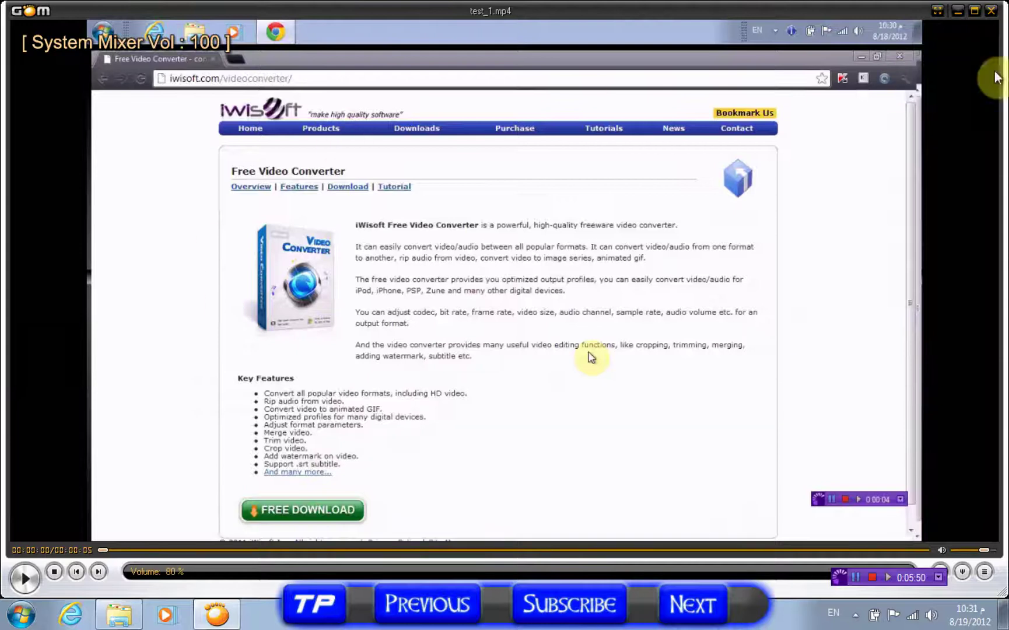
{"action": "left_click", "coordinate": [992, 11]}
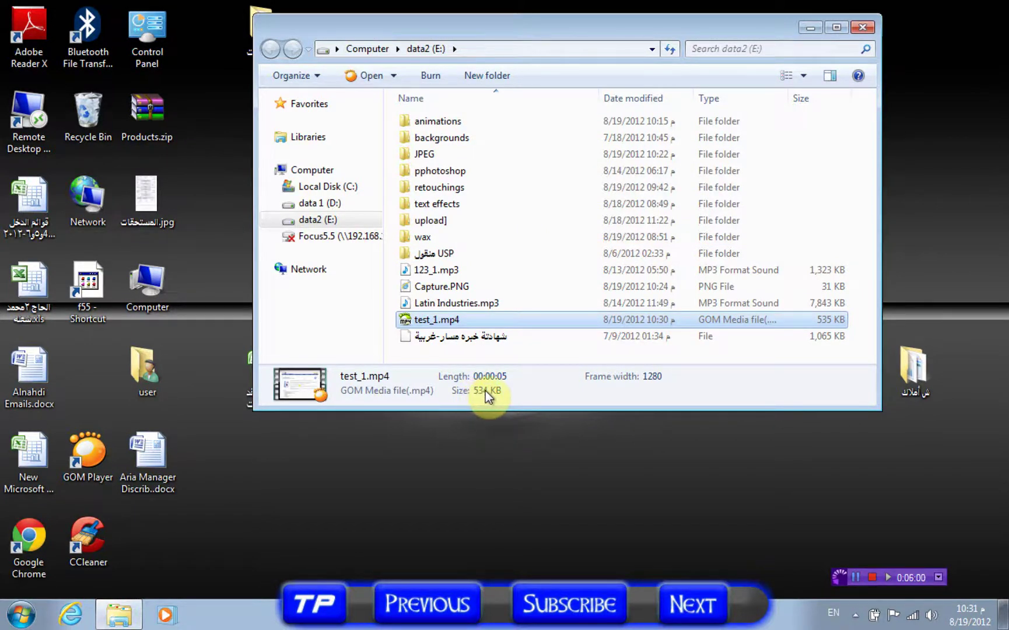
- Open the Properties of test_1.mp4 and move that dialog to the upper left
{"action": "left_click", "coordinate": [450, 354]}
{"action": "left_click", "coordinate": [450, 320]}
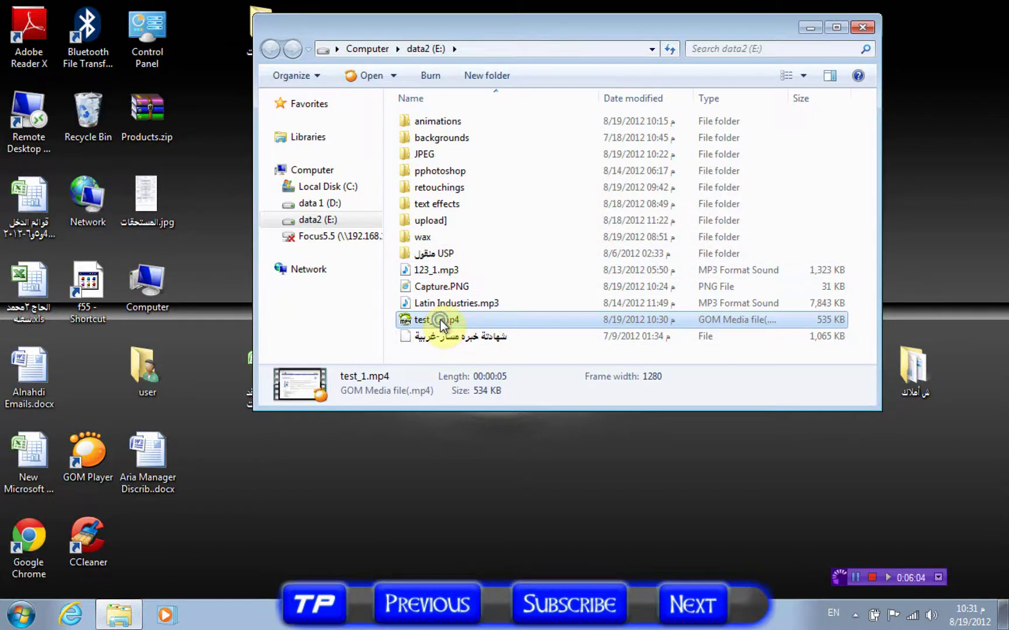
{"action": "right_click", "coordinate": [442, 322]}
{"action": "left_click", "coordinate": [493, 580]}
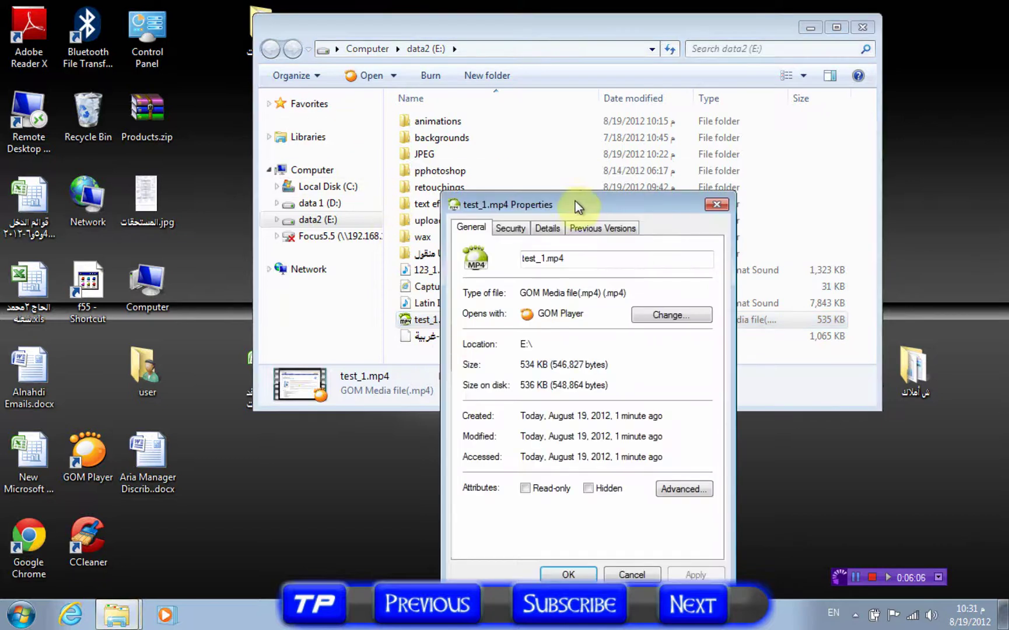
{"action": "left_click_drag", "start_coordinate": [582, 202], "coordinate": [165, 88]}
- Open the Properties of test.avi in the upload] folder, then close the Explorer window
{"action": "left_click", "coordinate": [494, 257]}
{"action": "left_click", "coordinate": [457, 222]}
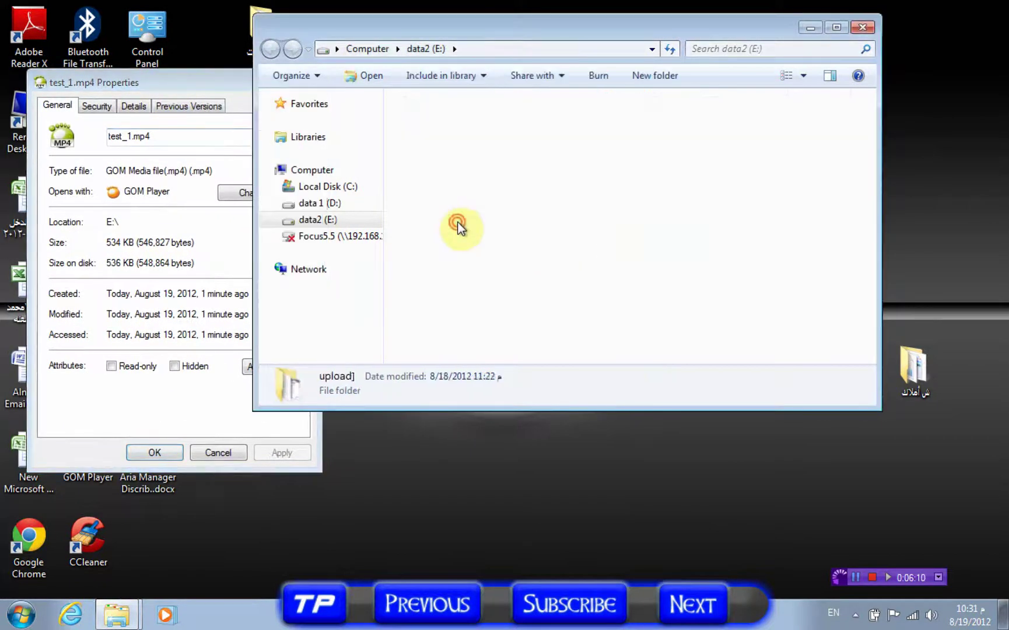
{"action": "double_click", "coordinate": [458, 222]}
{"action": "left_click", "coordinate": [727, 148]}
{"action": "right_click", "coordinate": [737, 139]}
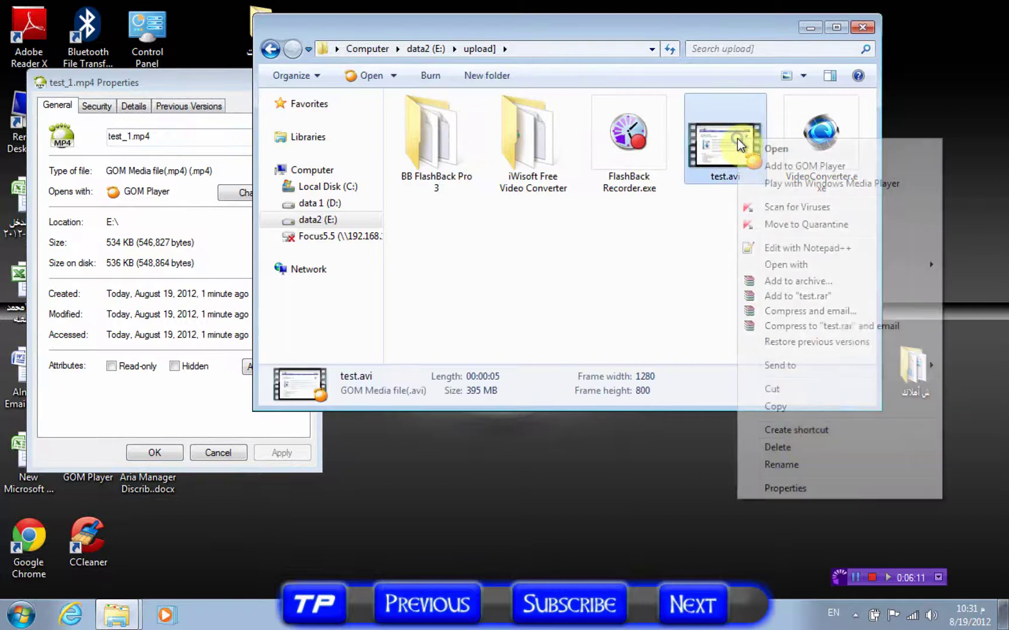
{"action": "left_click", "coordinate": [800, 486]}
{"action": "left_click", "coordinate": [852, 29]}
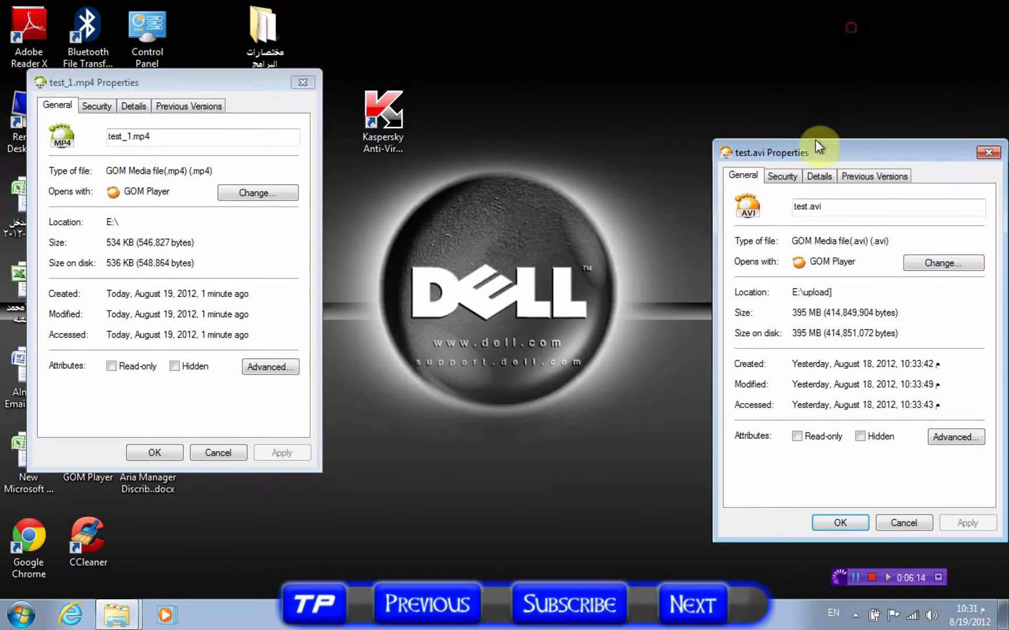
- Place the test.avi Properties beside test_1.mp4's and highlight both file names
{"action": "left_click_drag", "start_coordinate": [816, 142], "coordinate": [421, 73]}
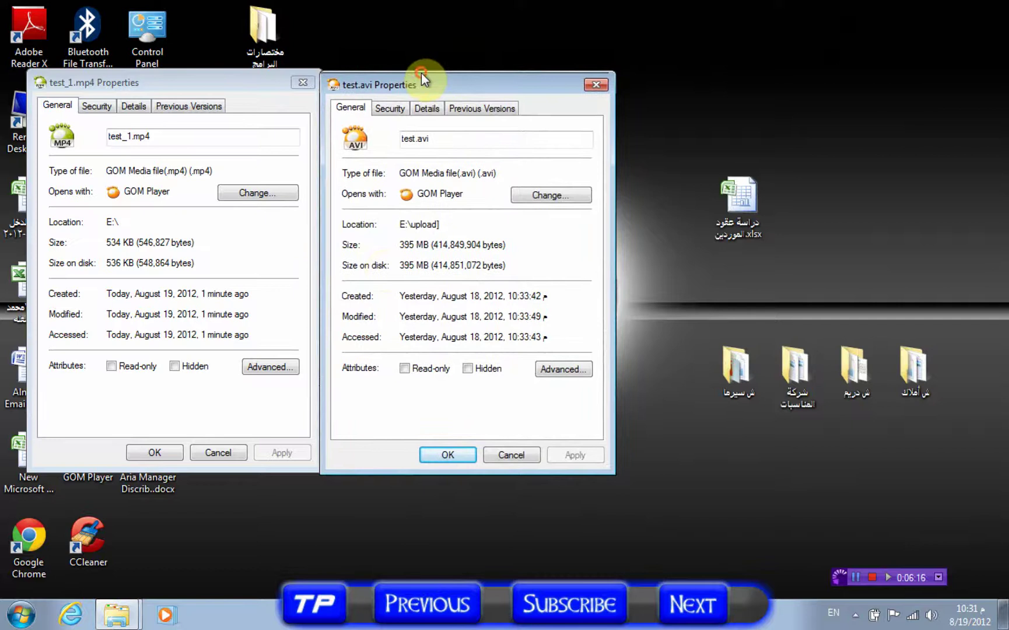
{"action": "left_click", "coordinate": [111, 242]}
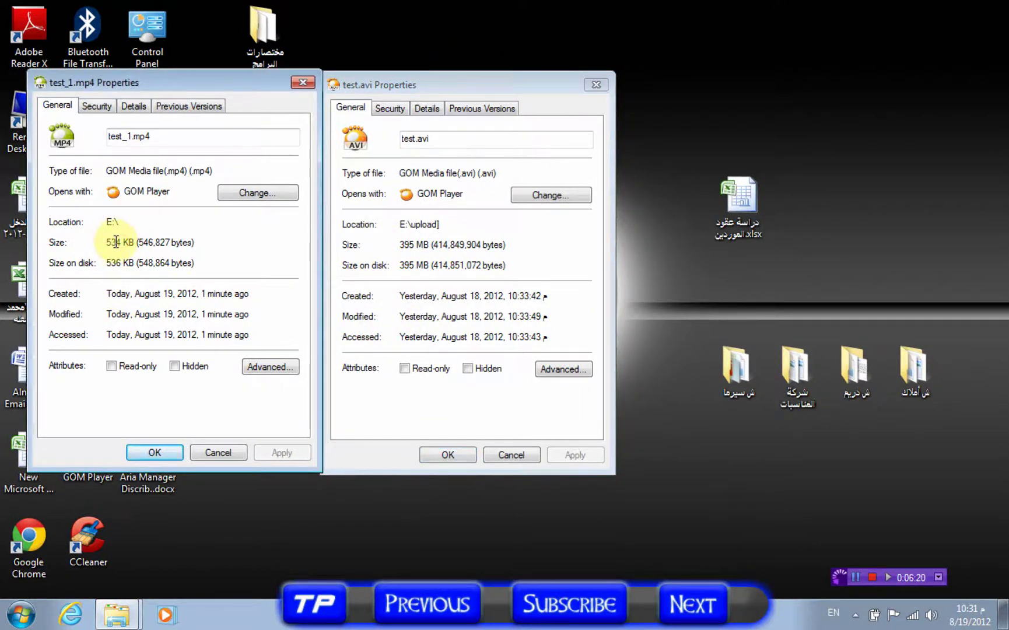
{"action": "left_click", "coordinate": [396, 246]}
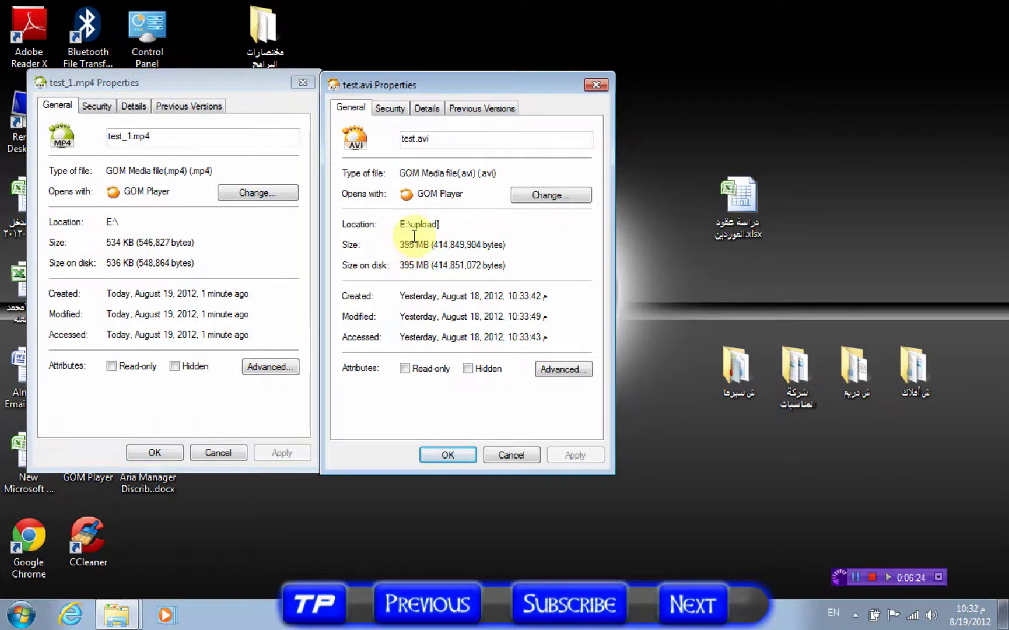
{"action": "left_click", "coordinate": [444, 139]}
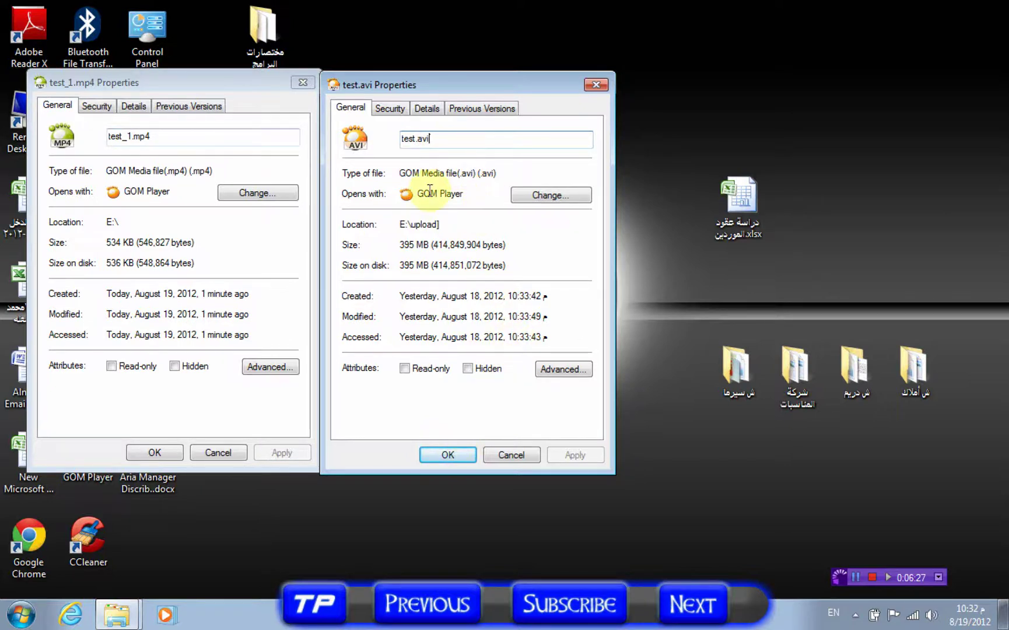
{"action": "left_click_drag", "start_coordinate": [435, 139], "coordinate": [401, 139]}
{"action": "left_click", "coordinate": [193, 138]}
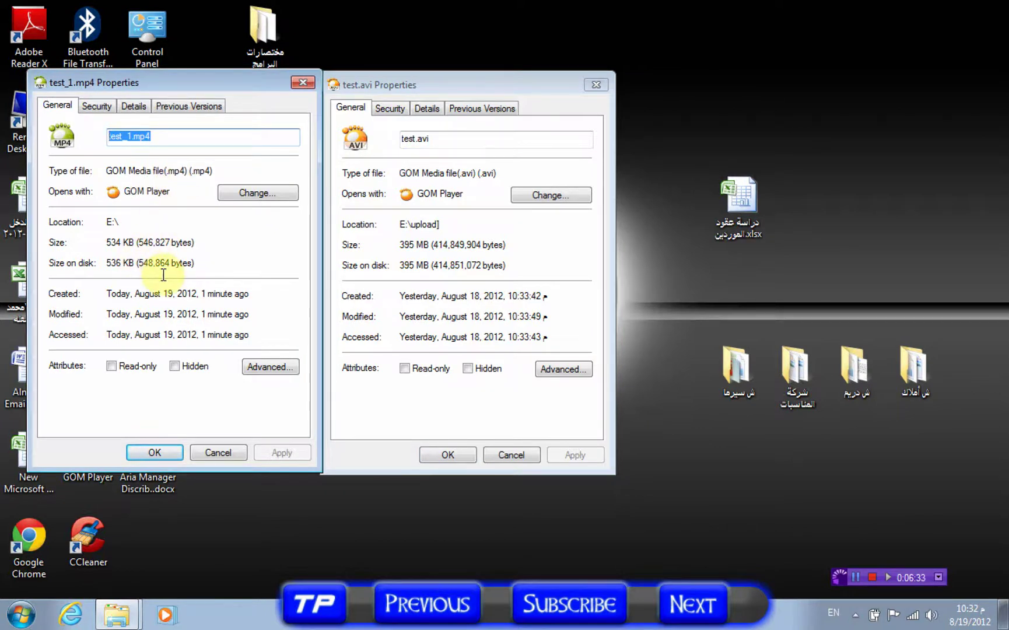
- Highlight the sizes to compare test_1.mp4 at 534 KB against test.avi at 395 MB
{"action": "double_click", "coordinate": [115, 242]}
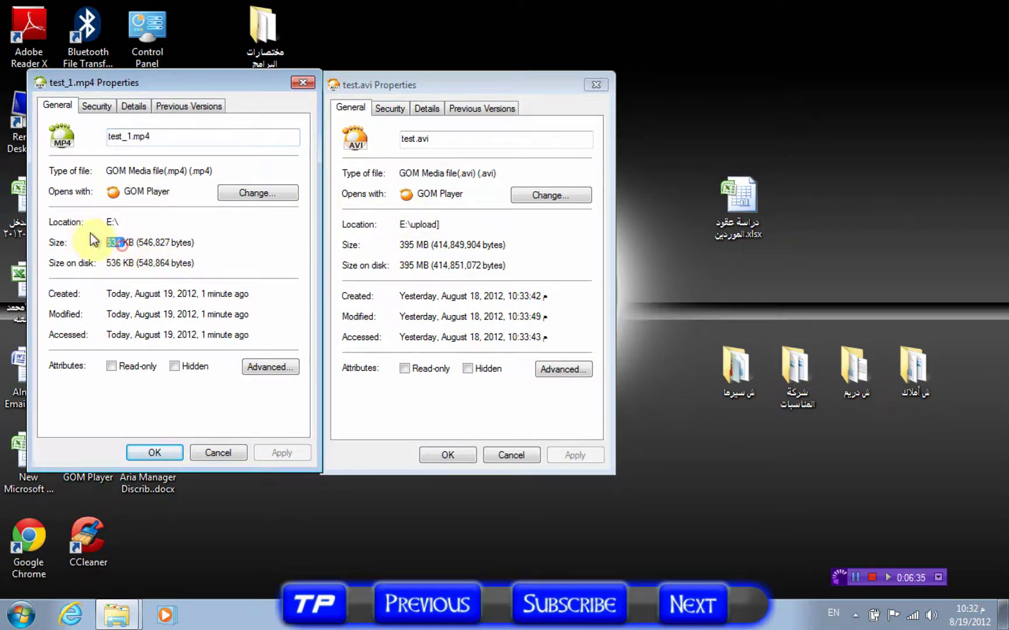
{"action": "left_click", "coordinate": [152, 225]}
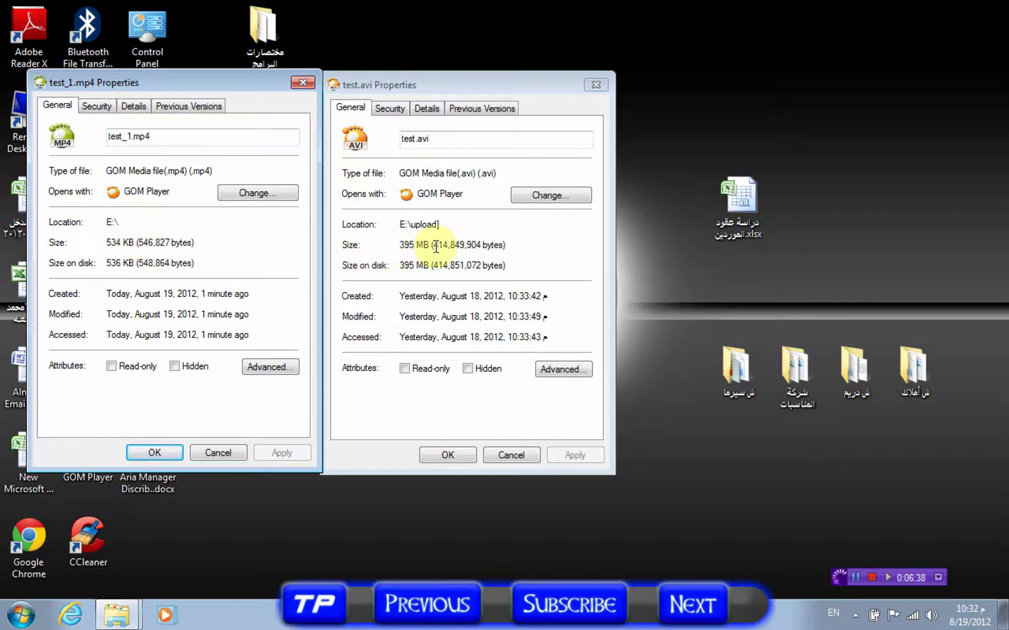
{"action": "left_click_drag", "start_coordinate": [436, 247], "coordinate": [387, 245]}
{"action": "left_click", "coordinate": [387, 245]}
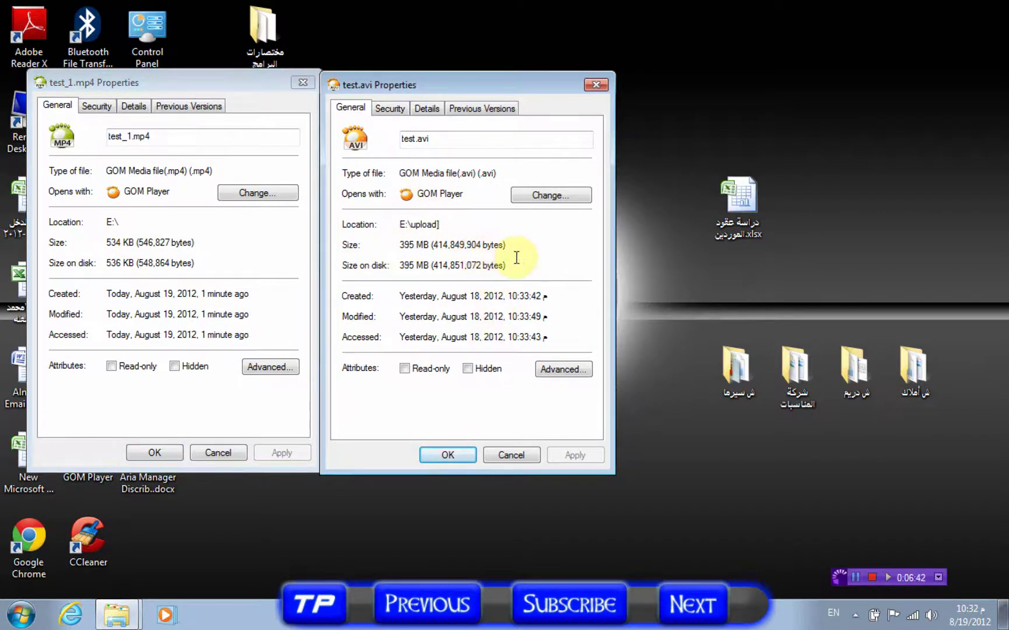
{"action": "left_click_drag", "start_coordinate": [514, 259], "coordinate": [373, 238]}
{"action": "left_click", "coordinate": [446, 236]}
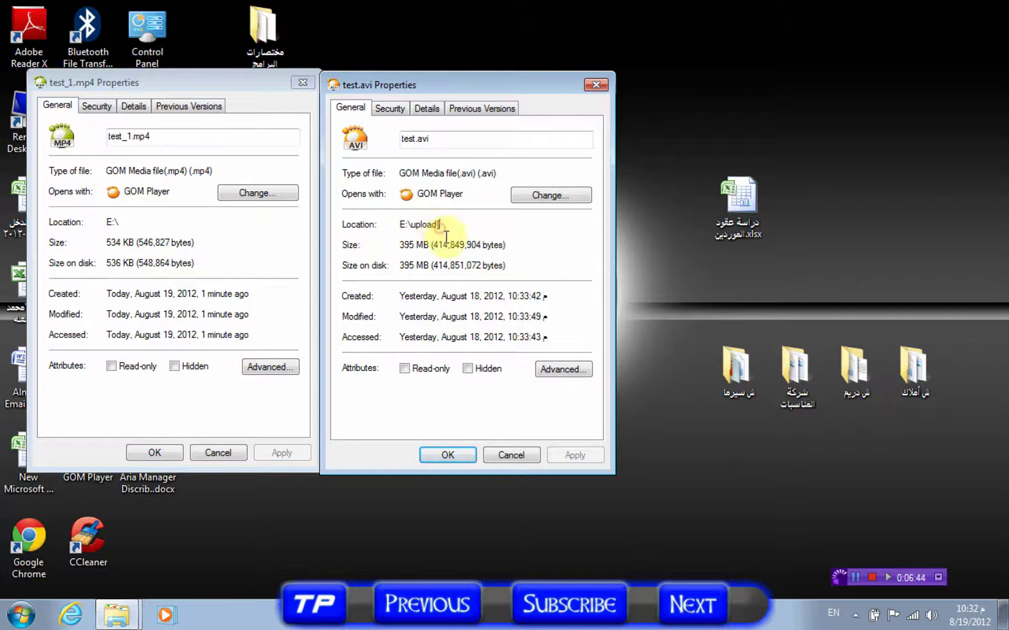
{"action": "double_click", "coordinate": [406, 245]}
{"action": "left_click", "coordinate": [438, 85]}
{"action": "left_click_drag", "start_coordinate": [438, 82], "coordinate": [441, 80]}
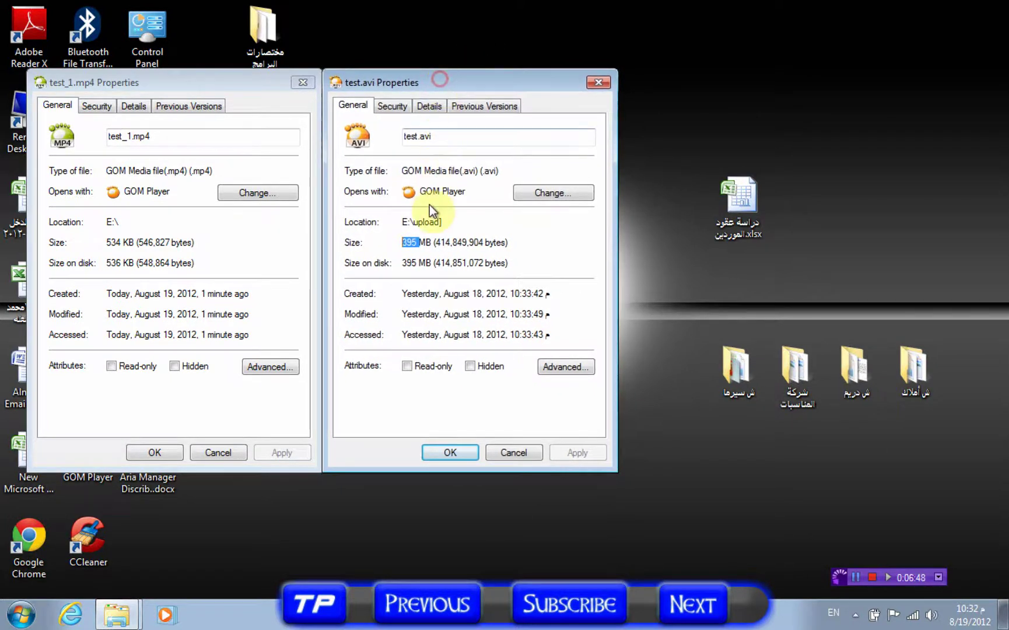
{"action": "left_click", "coordinate": [425, 242]}
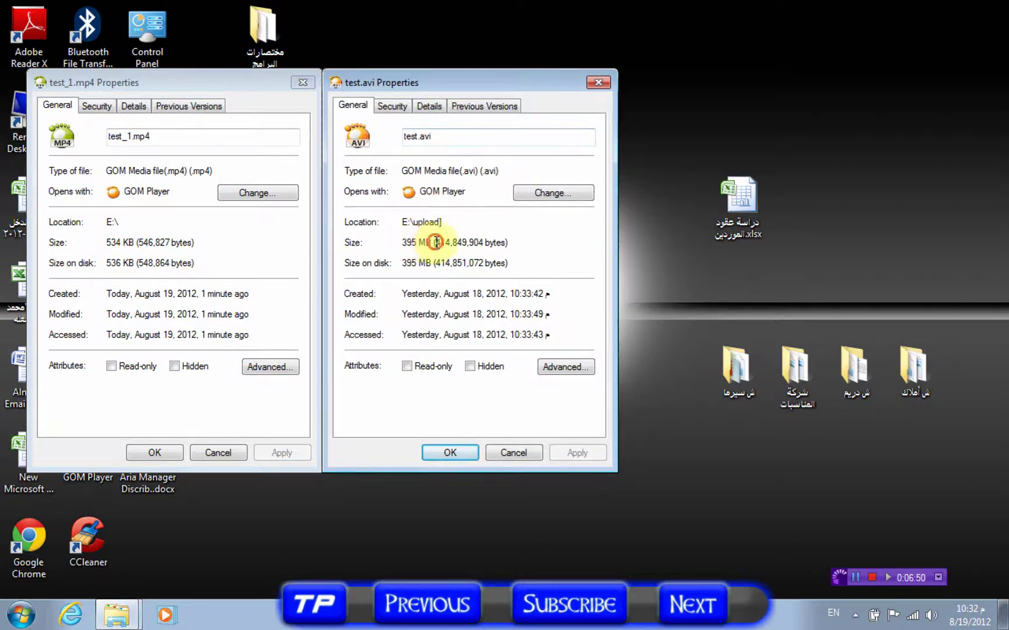
{"action": "left_click", "coordinate": [418, 240]}
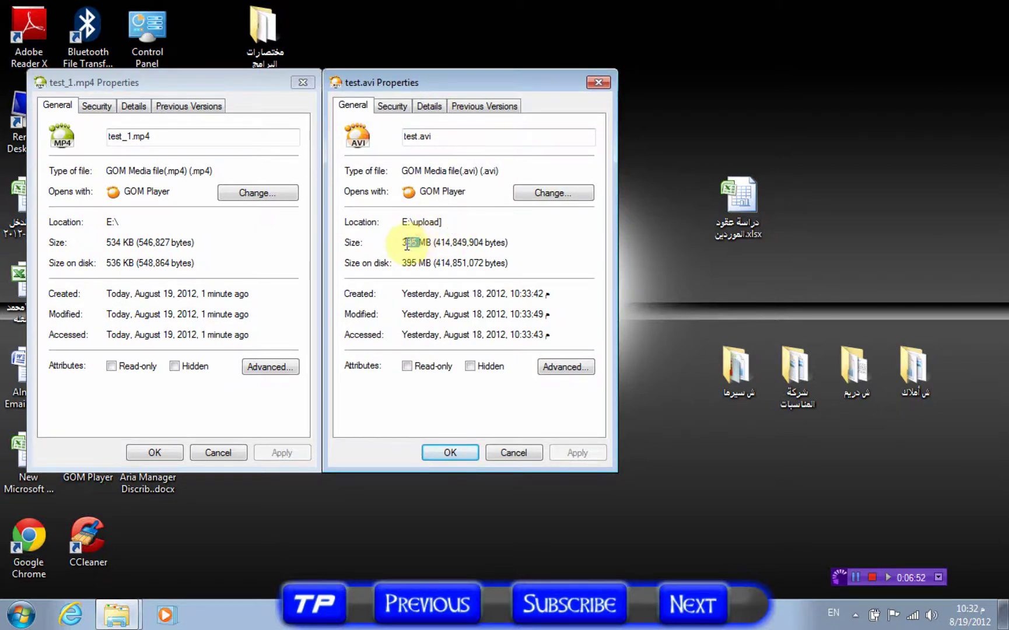
{"action": "left_click", "coordinate": [186, 231]}
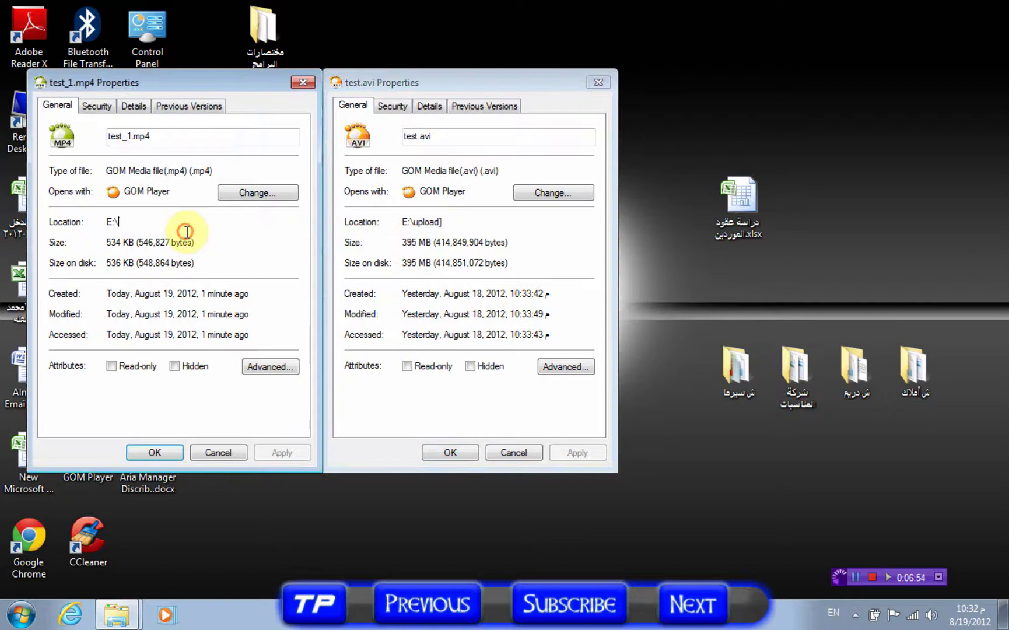
- Close both Properties dialogs and show the data2 (E:) drive in a file window
{"action": "left_click", "coordinate": [302, 83]}
{"action": "left_click", "coordinate": [600, 82]}
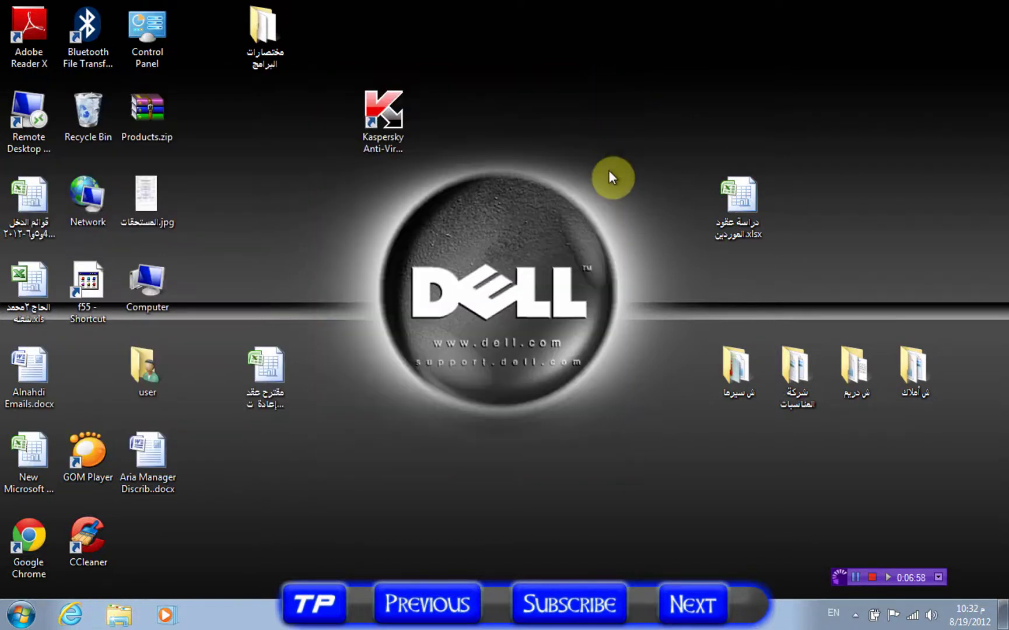
{"action": "left_click", "coordinate": [136, 611]}
{"action": "left_click", "coordinate": [318, 219]}
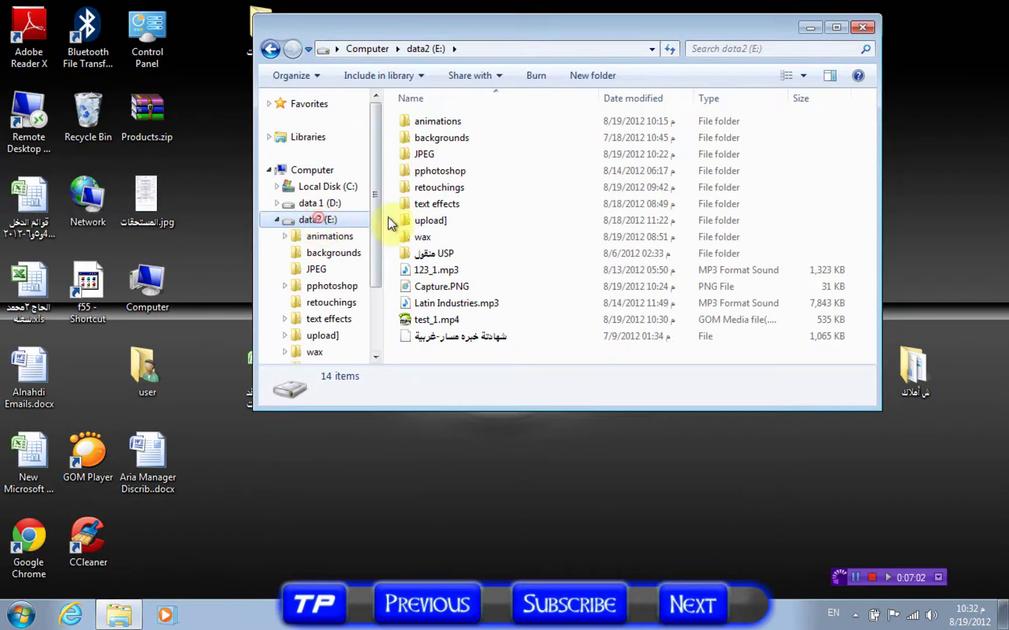
- View Capture.PNG in Windows Photo Viewer, then close the viewer and the file window
{"action": "right_click", "coordinate": [450, 288]}
{"action": "mouse_move", "coordinate": [522, 359]}
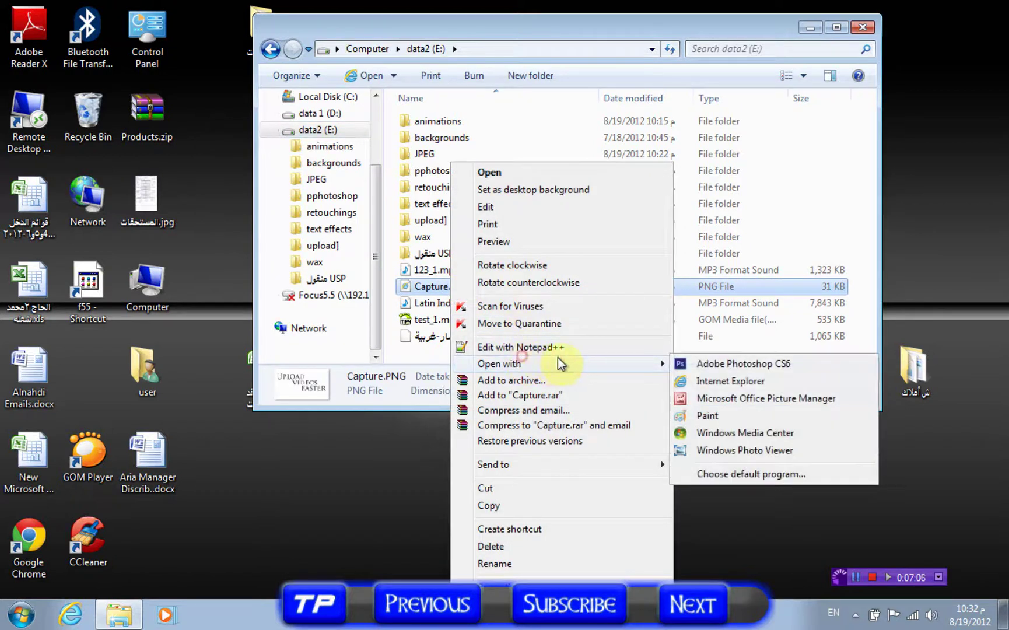
{"action": "left_click", "coordinate": [723, 450]}
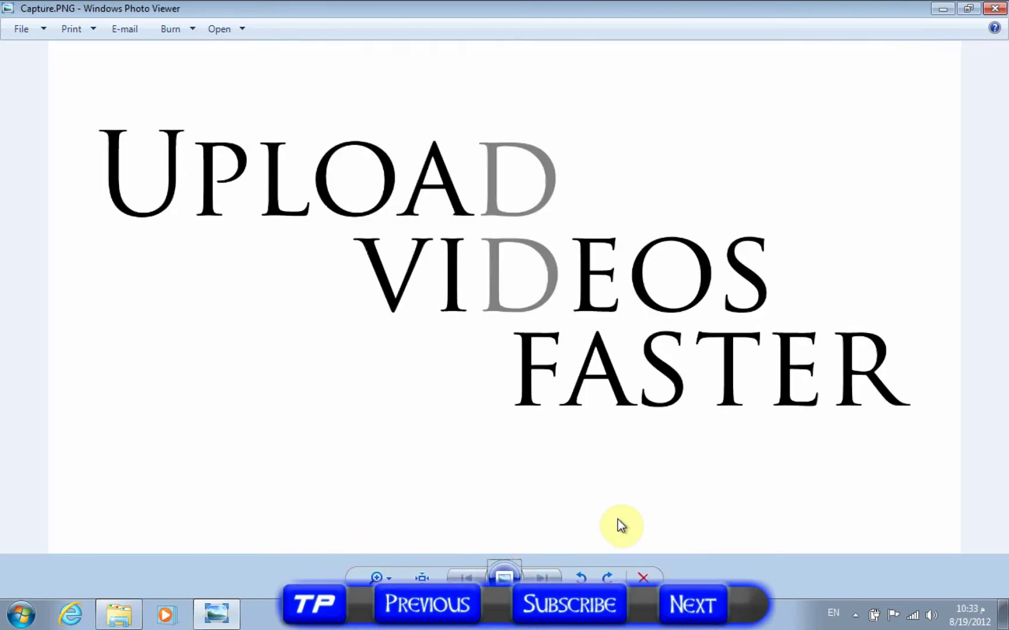
{"action": "left_click", "coordinate": [995, 8]}
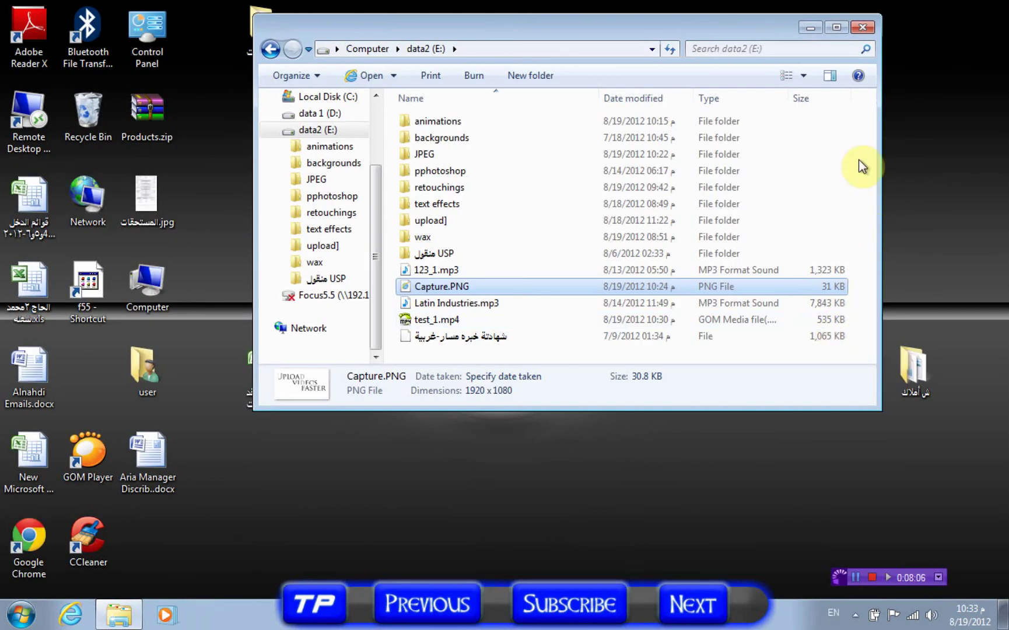
{"action": "left_click", "coordinate": [871, 26]}
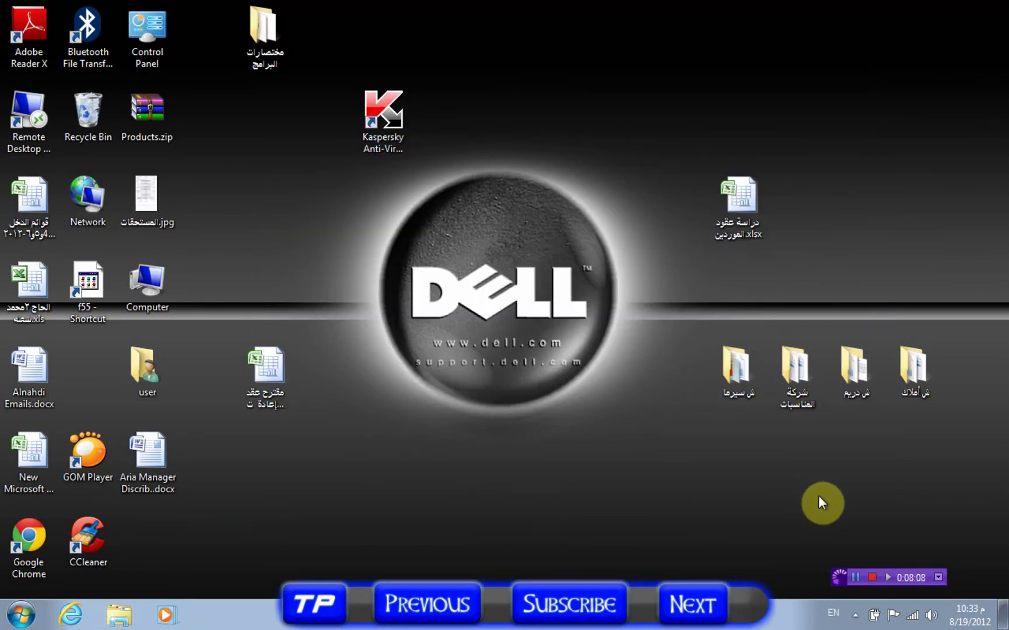